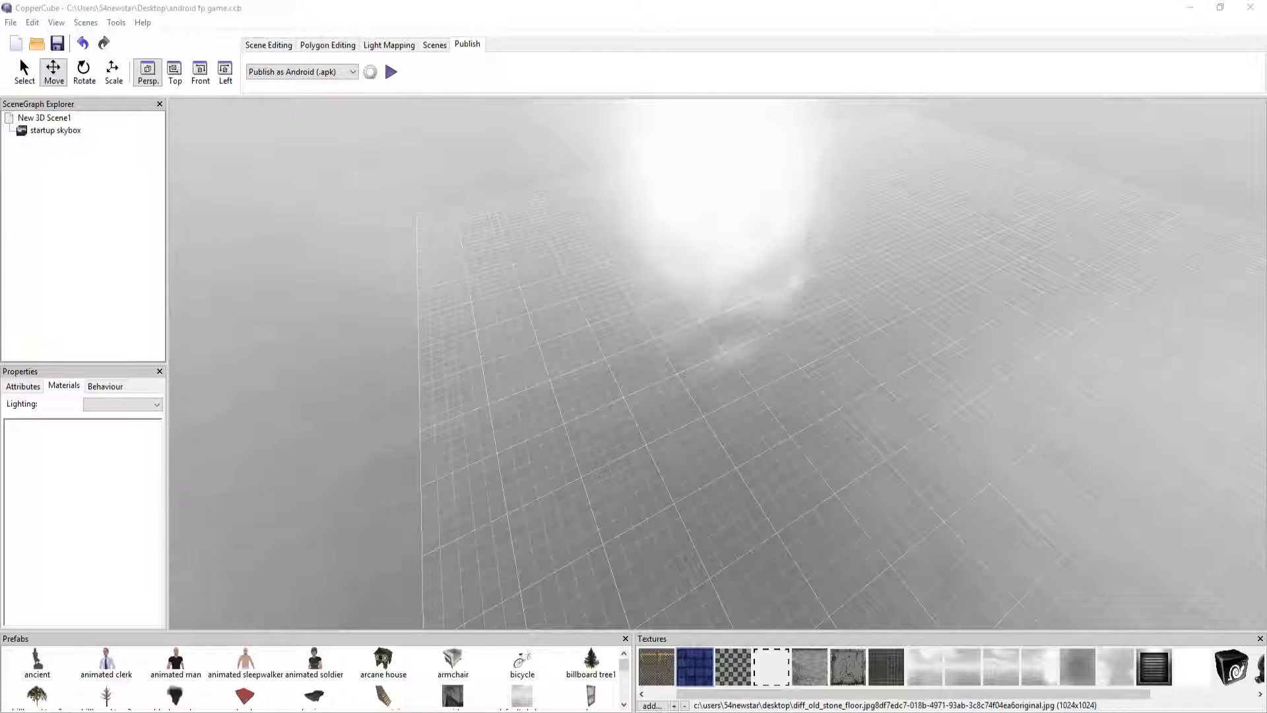
Check the program's version and edition information, and close it
left_click(141, 23)
left_click(166, 72)
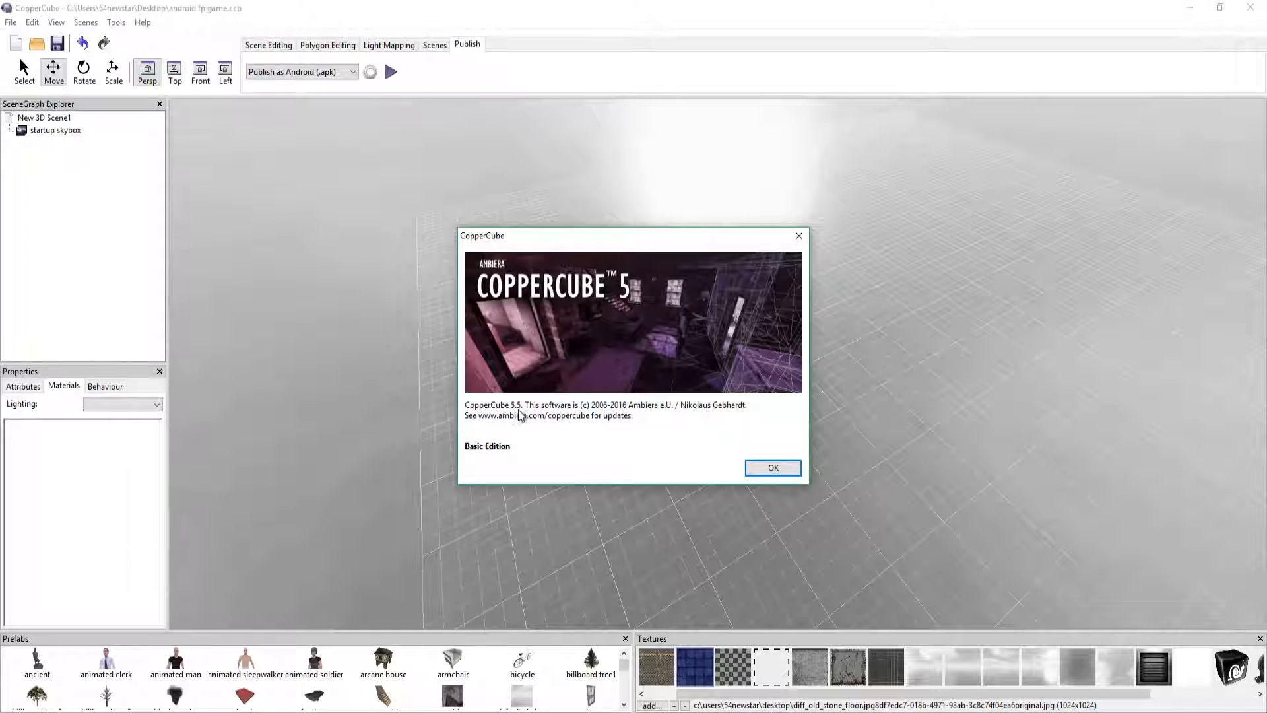
left_click(774, 468)
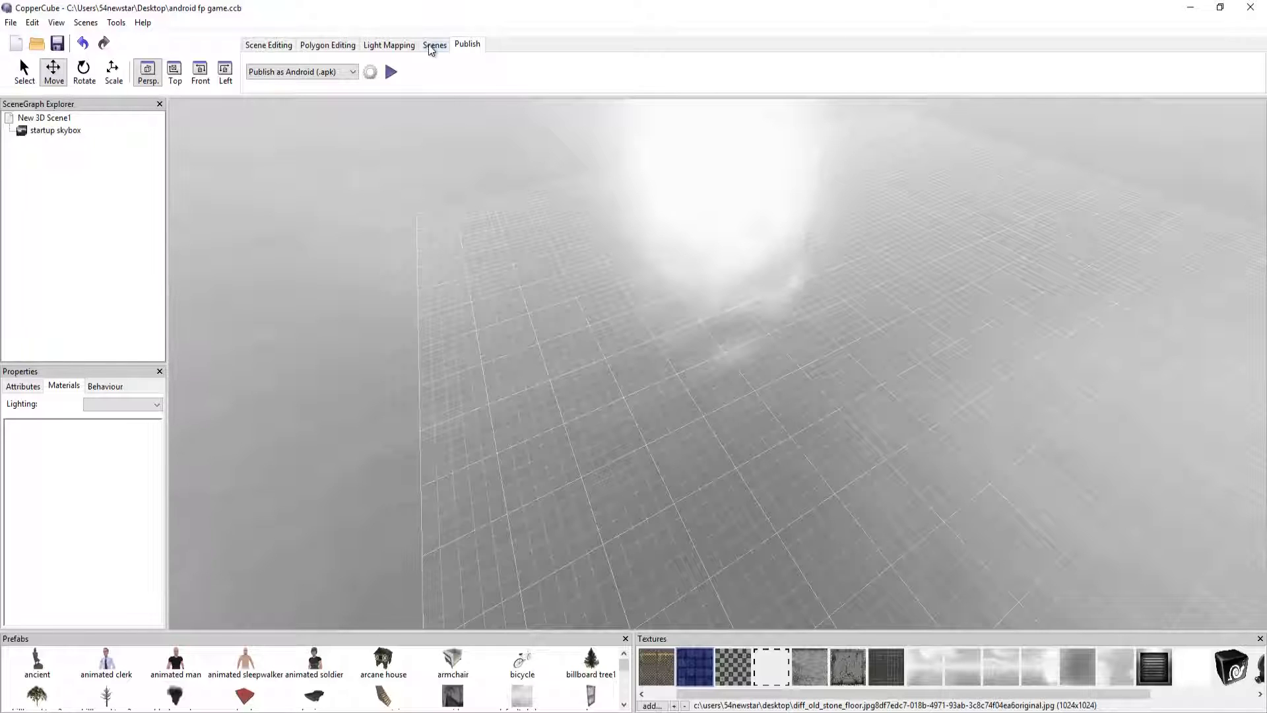
Review the Java SDK, Android SDK and keystore paths in the Android publishing settings
left_click(370, 71)
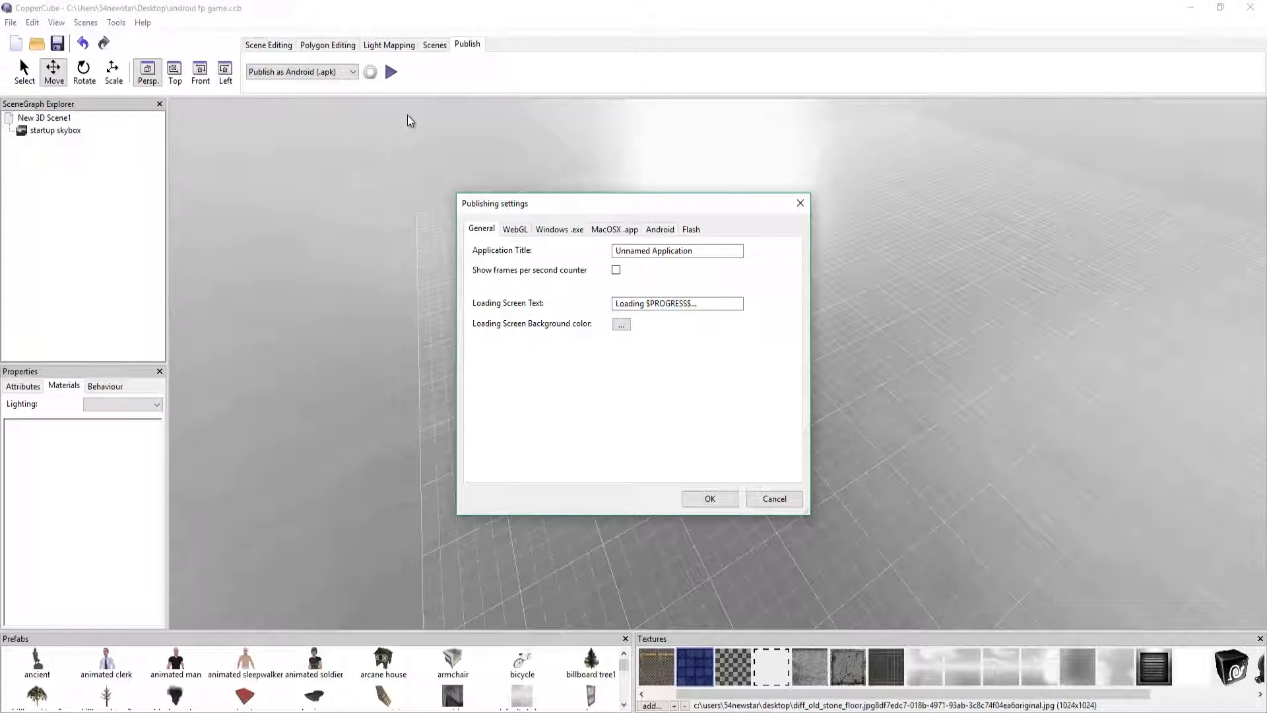
left_click(668, 231)
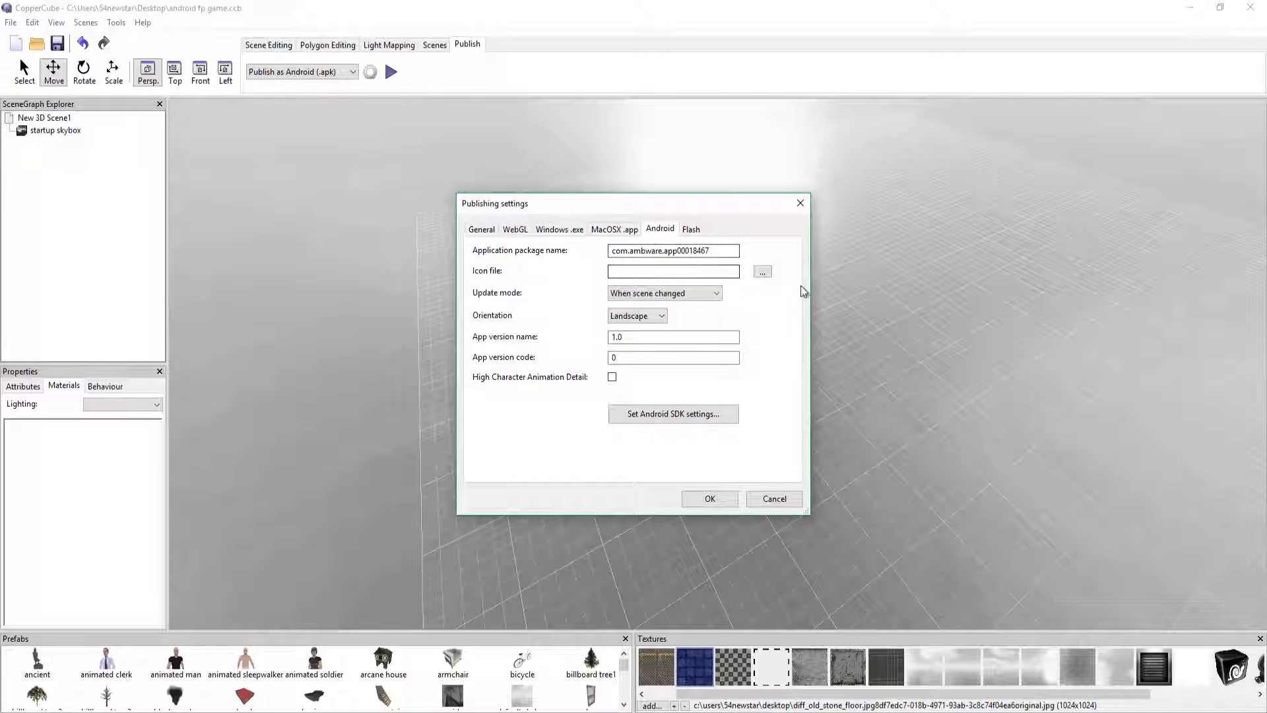
left_click(801, 203)
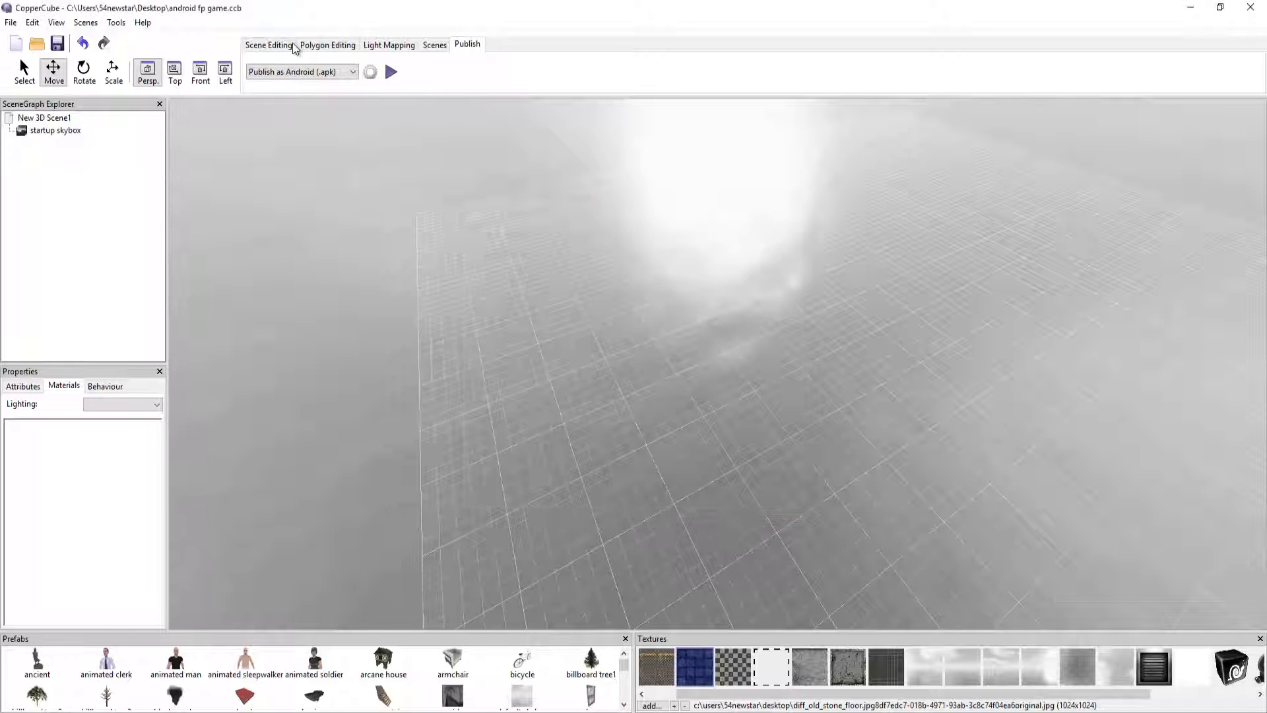
left_click(370, 71)
left_click(652, 231)
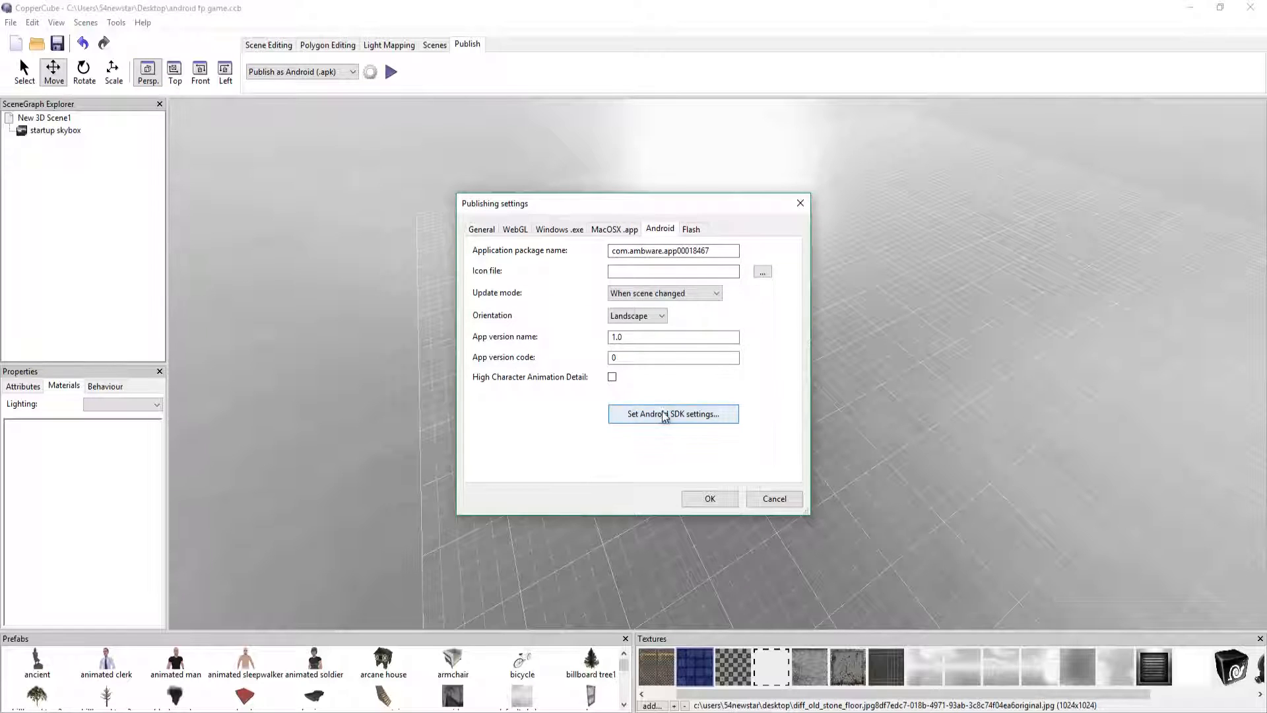
left_click(628, 421)
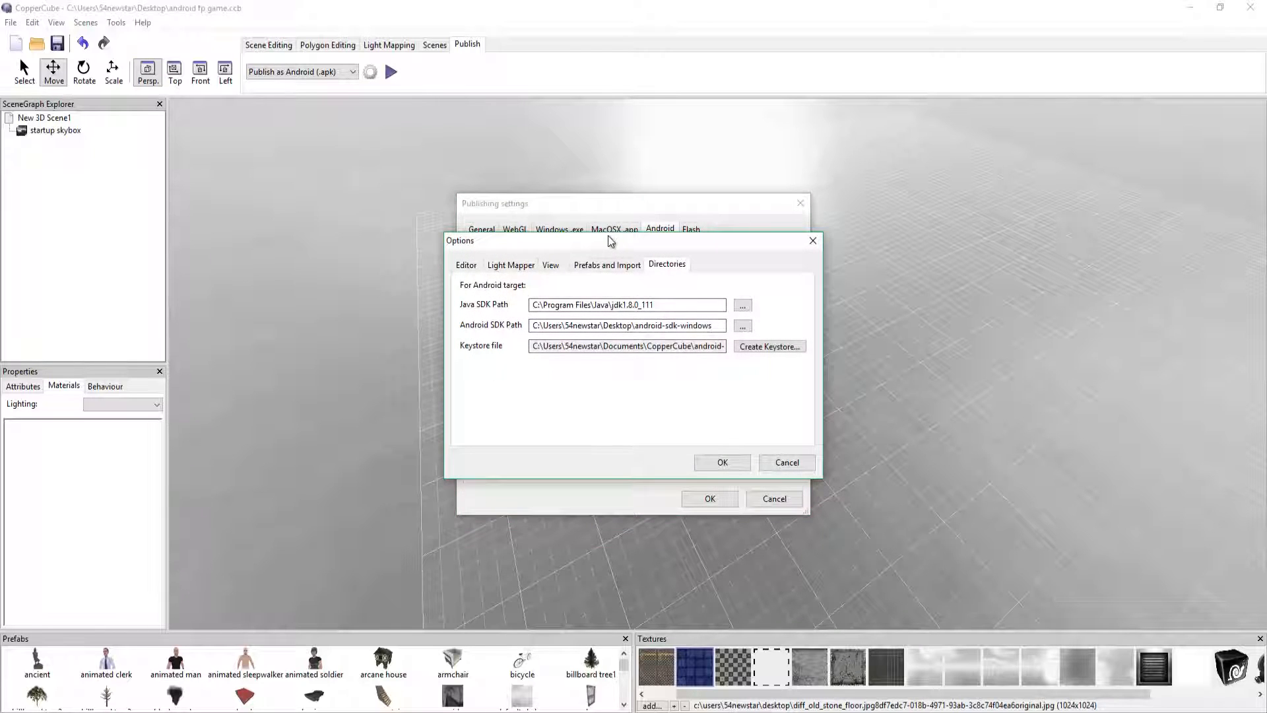
left_click_drag(608, 236, 632, 216)
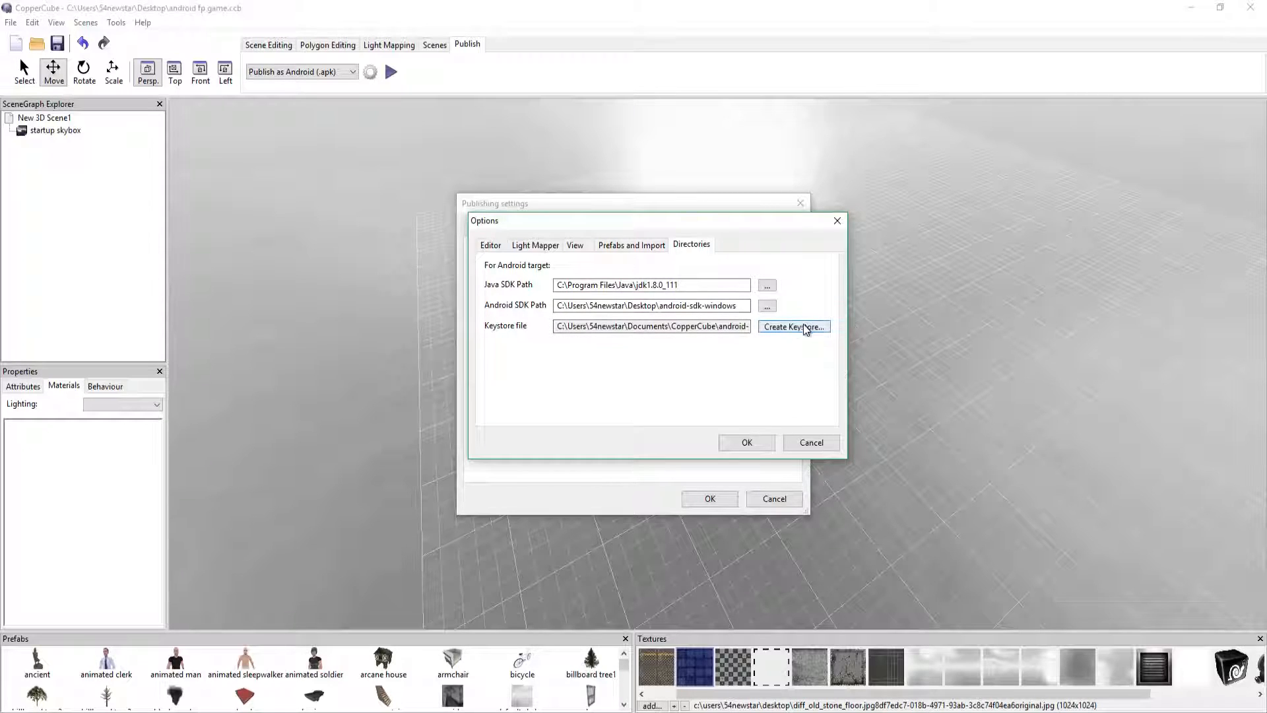
left_click(758, 442)
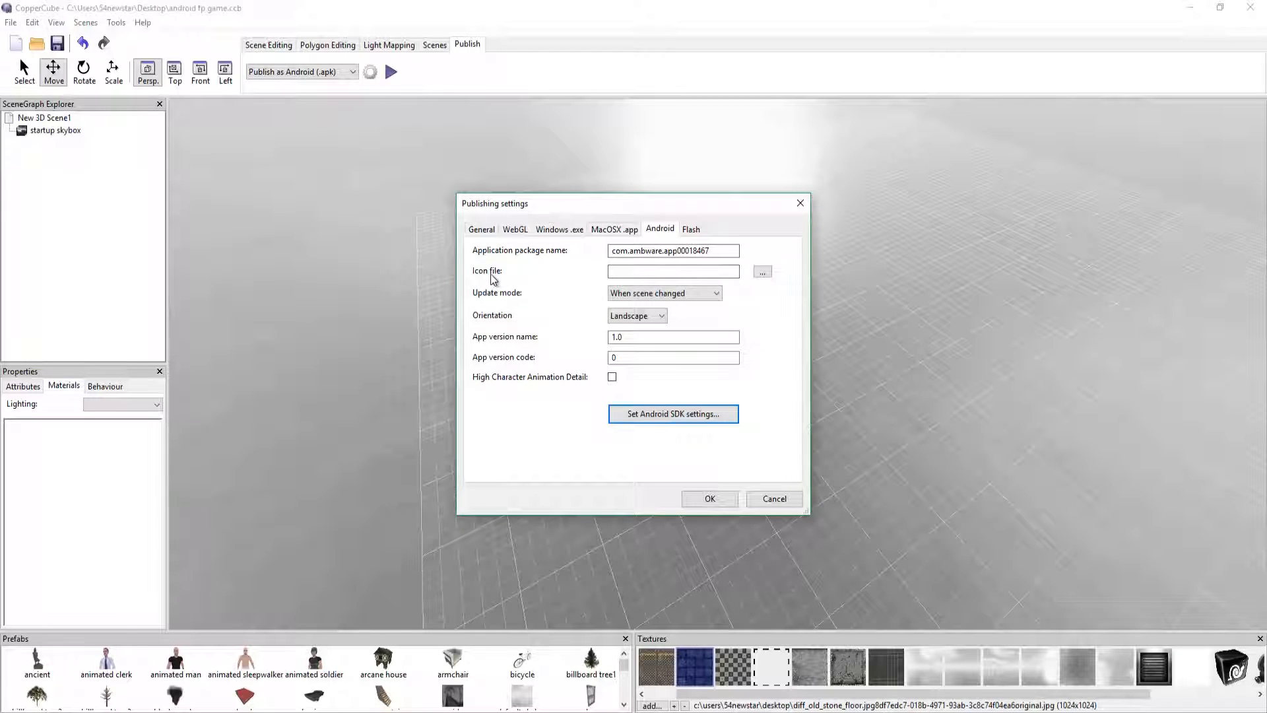
Examine the Android icon file, update mode, orientation and app version options, keeping When scene changed and Landscape
left_click(723, 268)
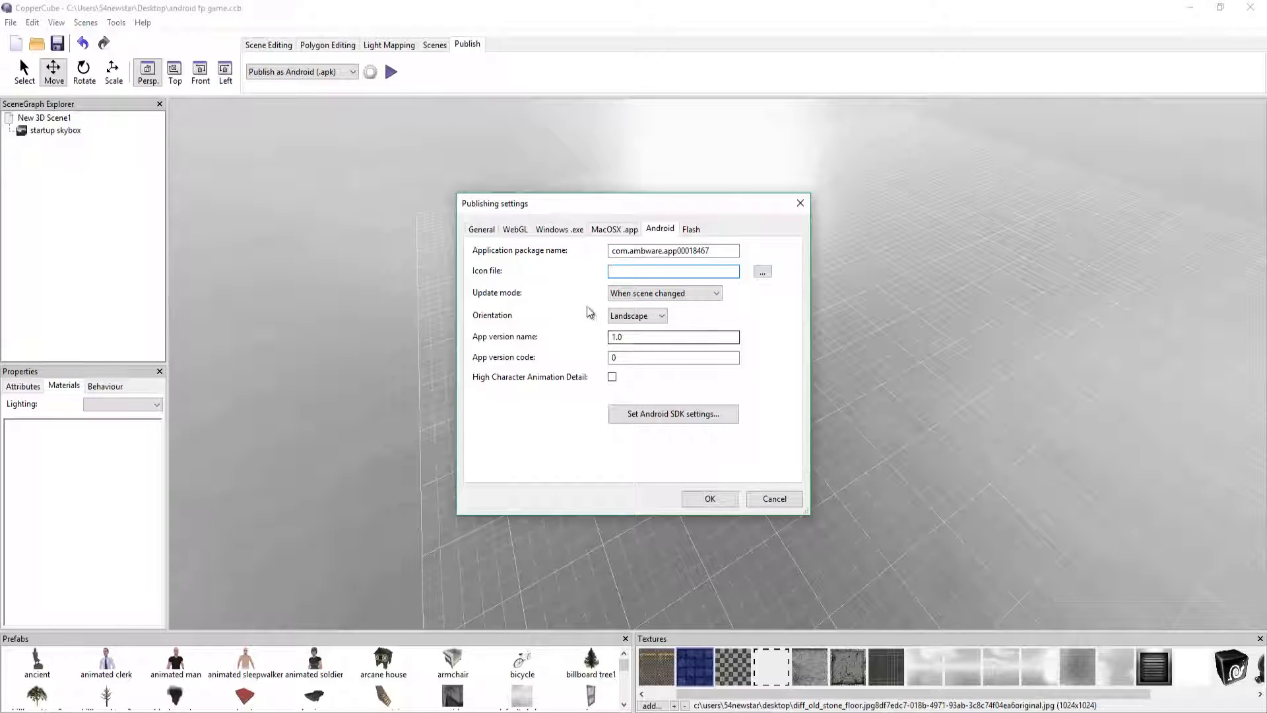
left_click(674, 299)
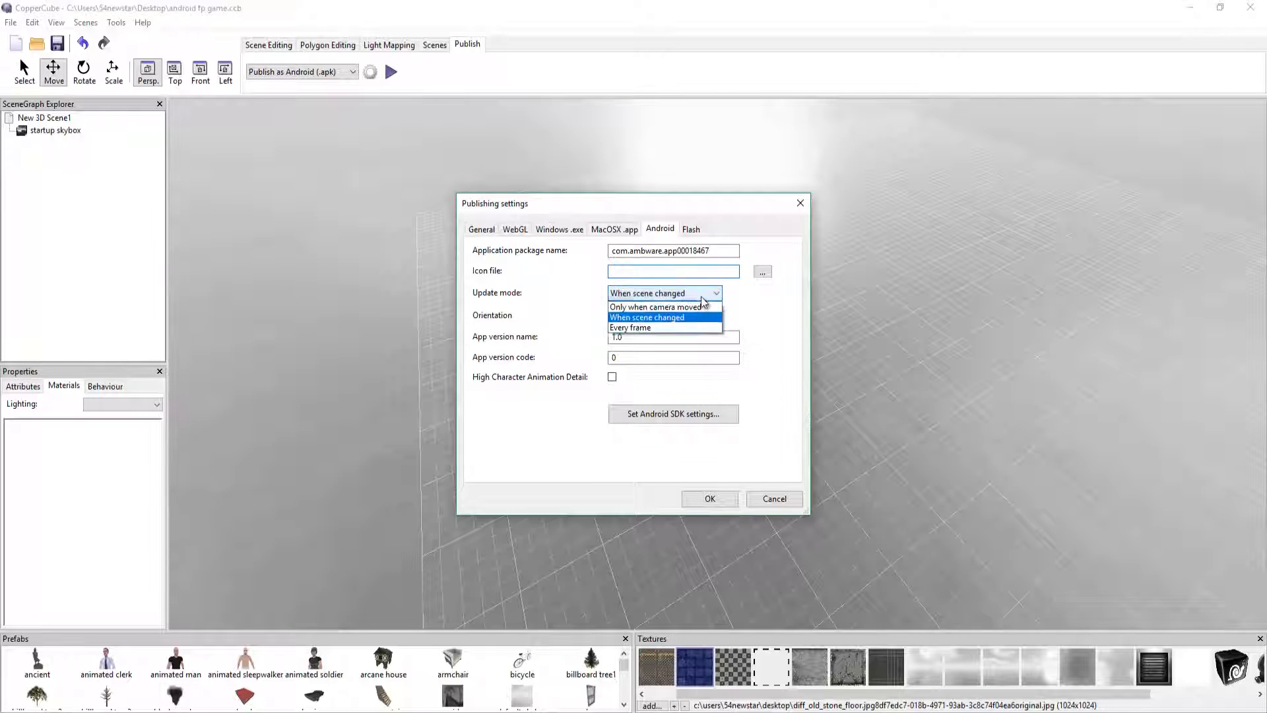
left_click(647, 317)
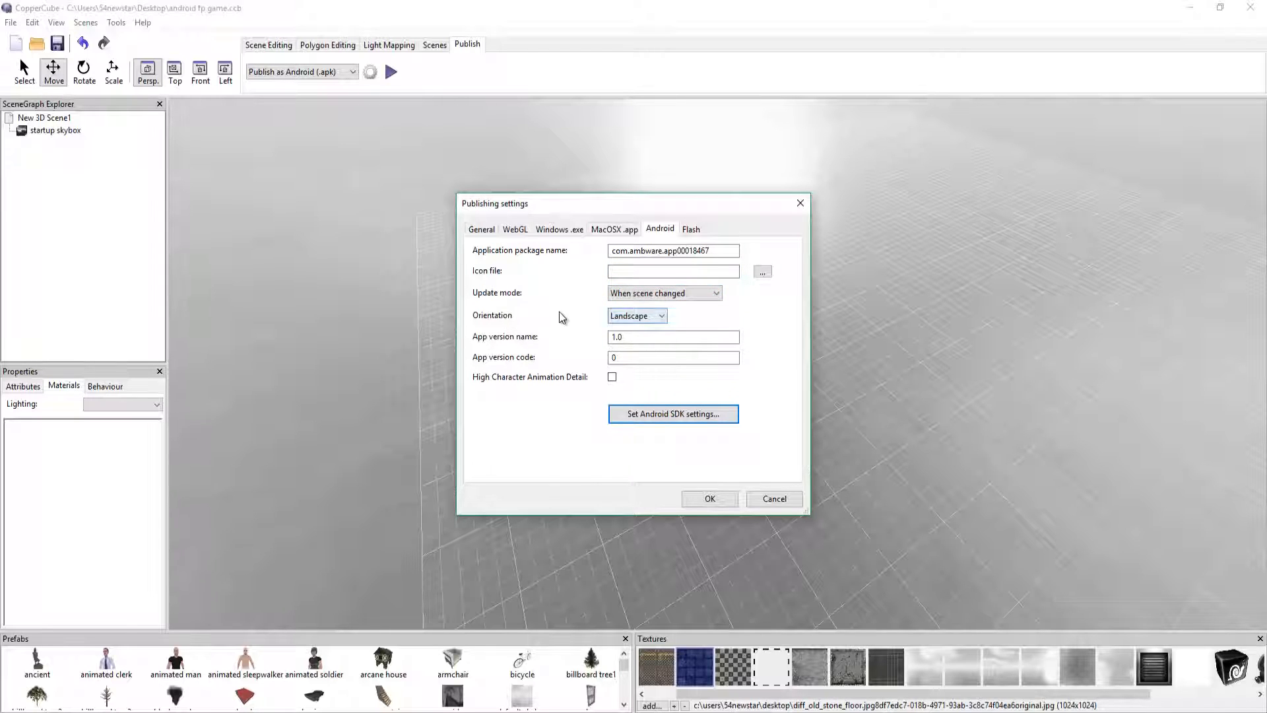
left_click(659, 301)
left_click(627, 305)
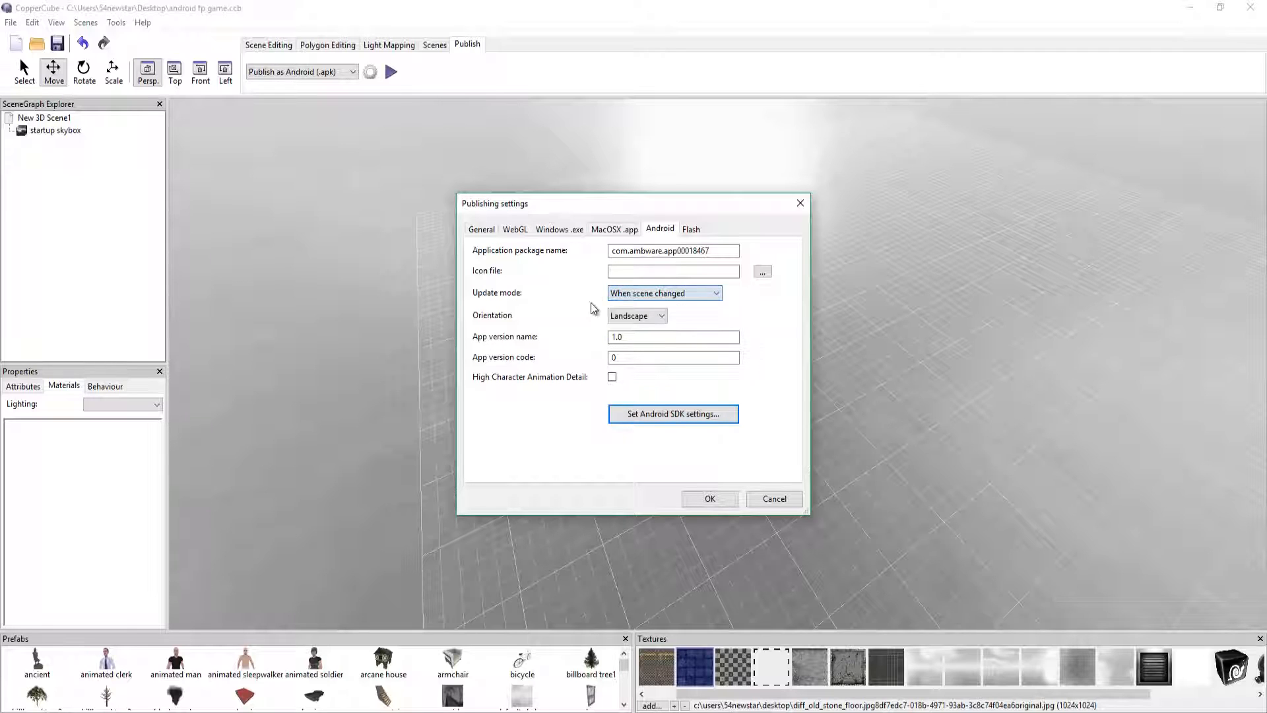
left_click(631, 316)
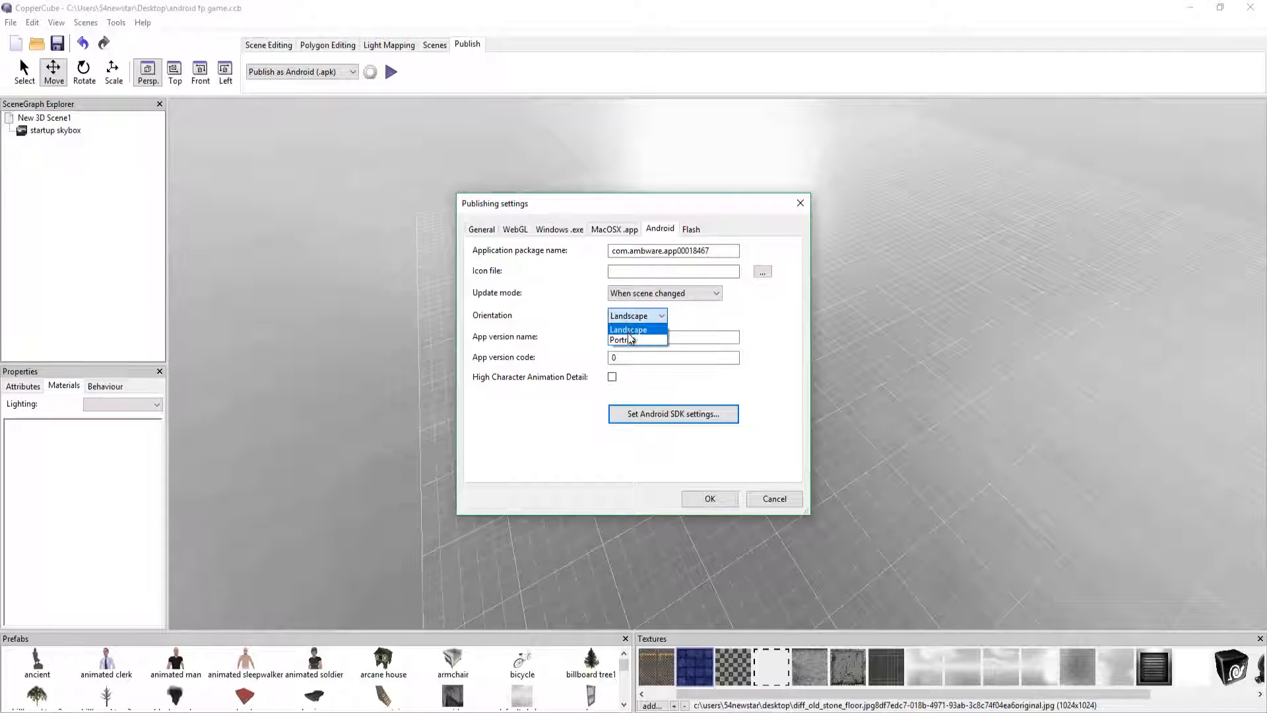
left_click(628, 330)
left_click(627, 334)
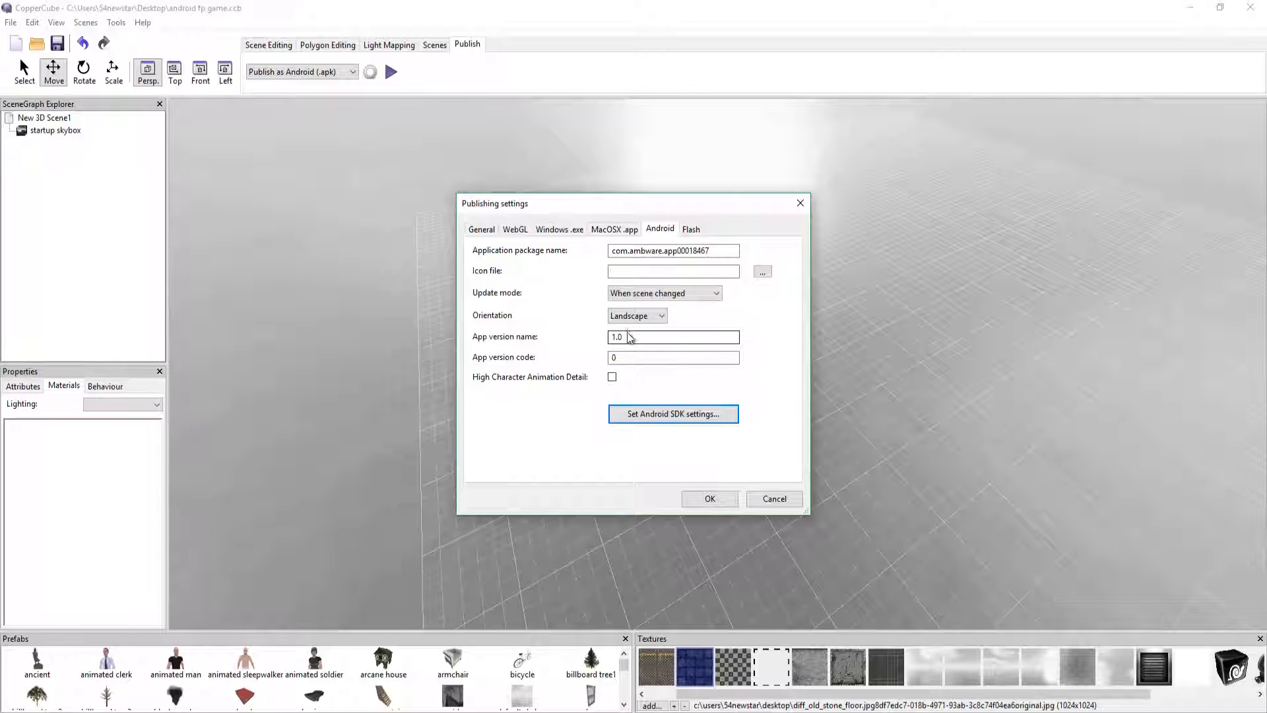
left_click(637, 316)
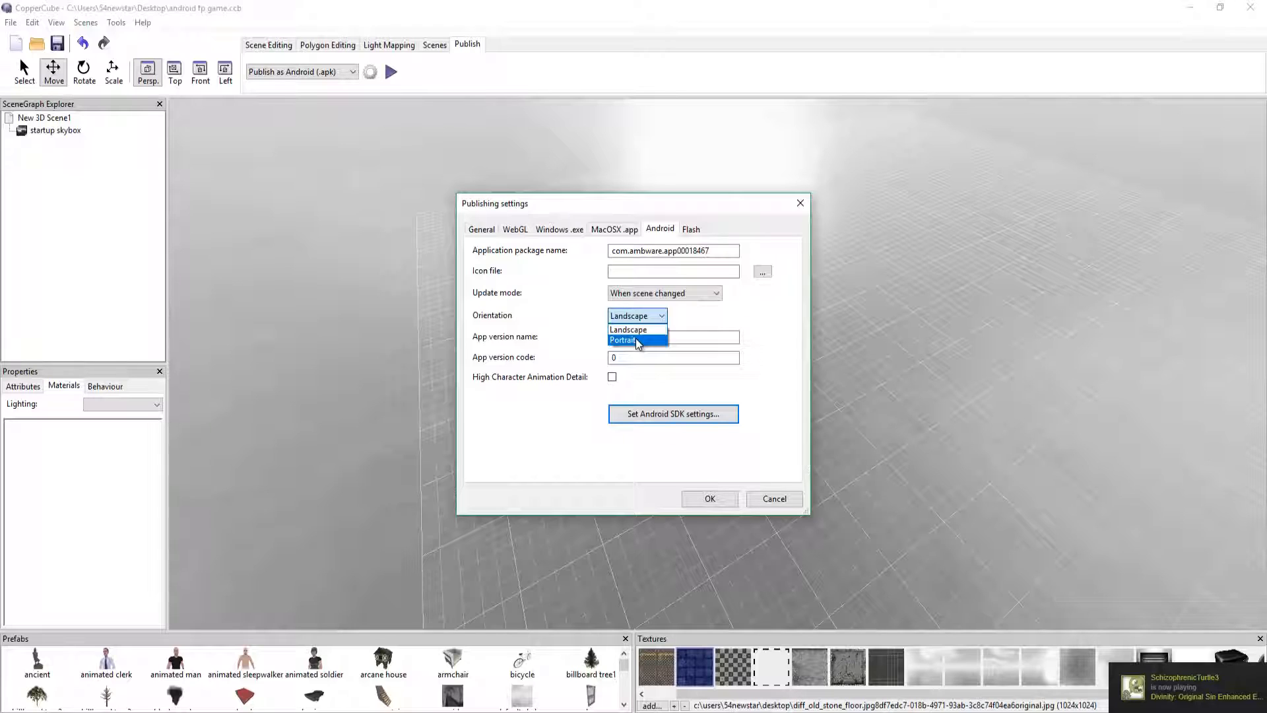
left_click(560, 339)
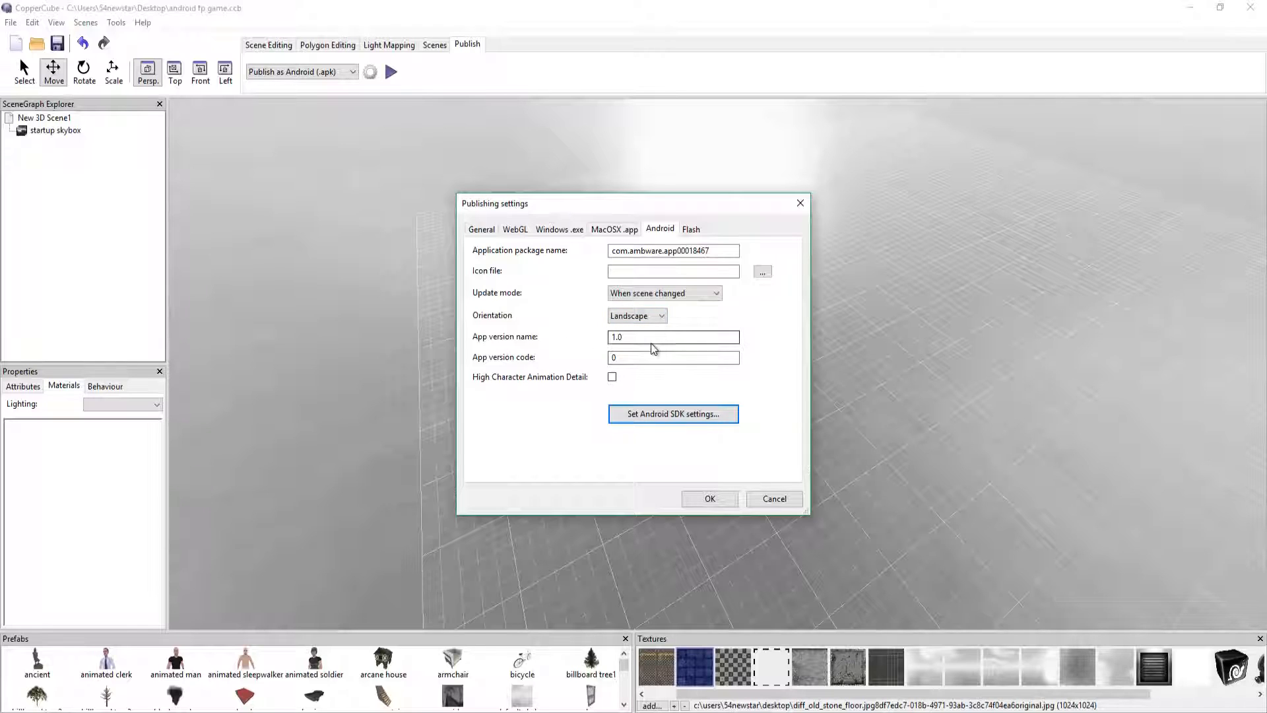
left_click(630, 339)
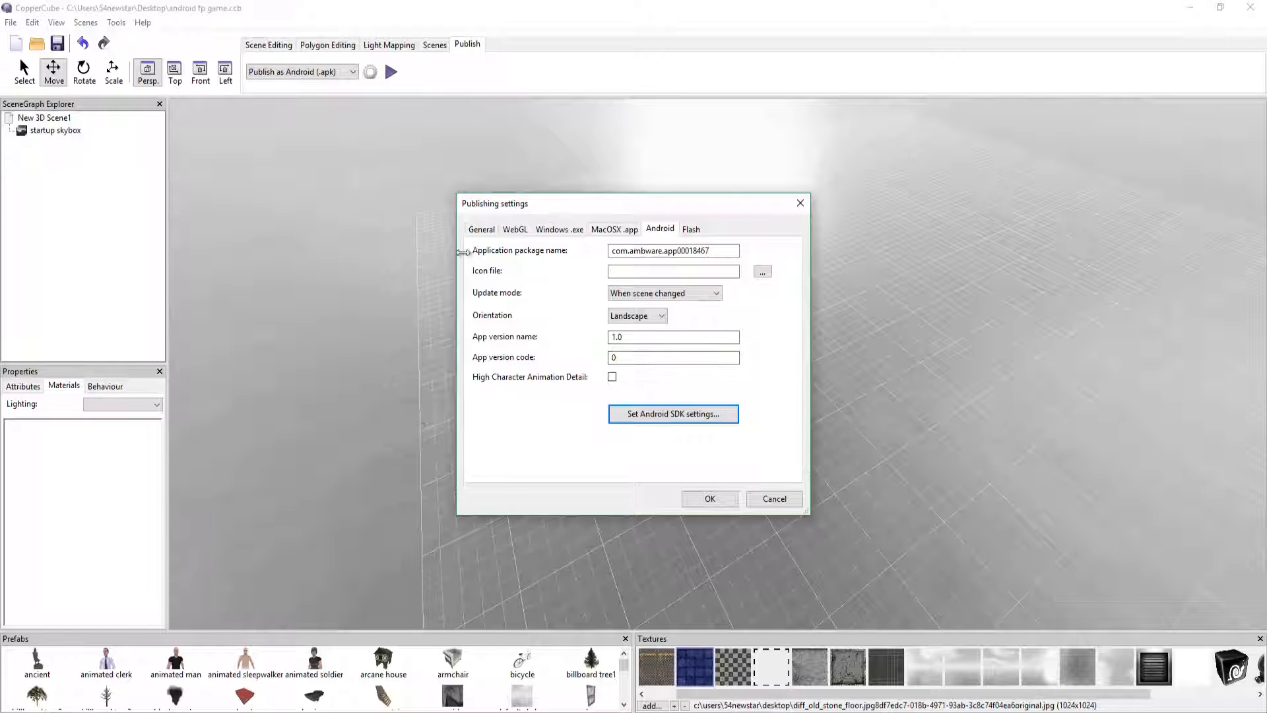
Recheck the Android SDK settings, highlighting the Java SDK path, and accept them
left_click(701, 417)
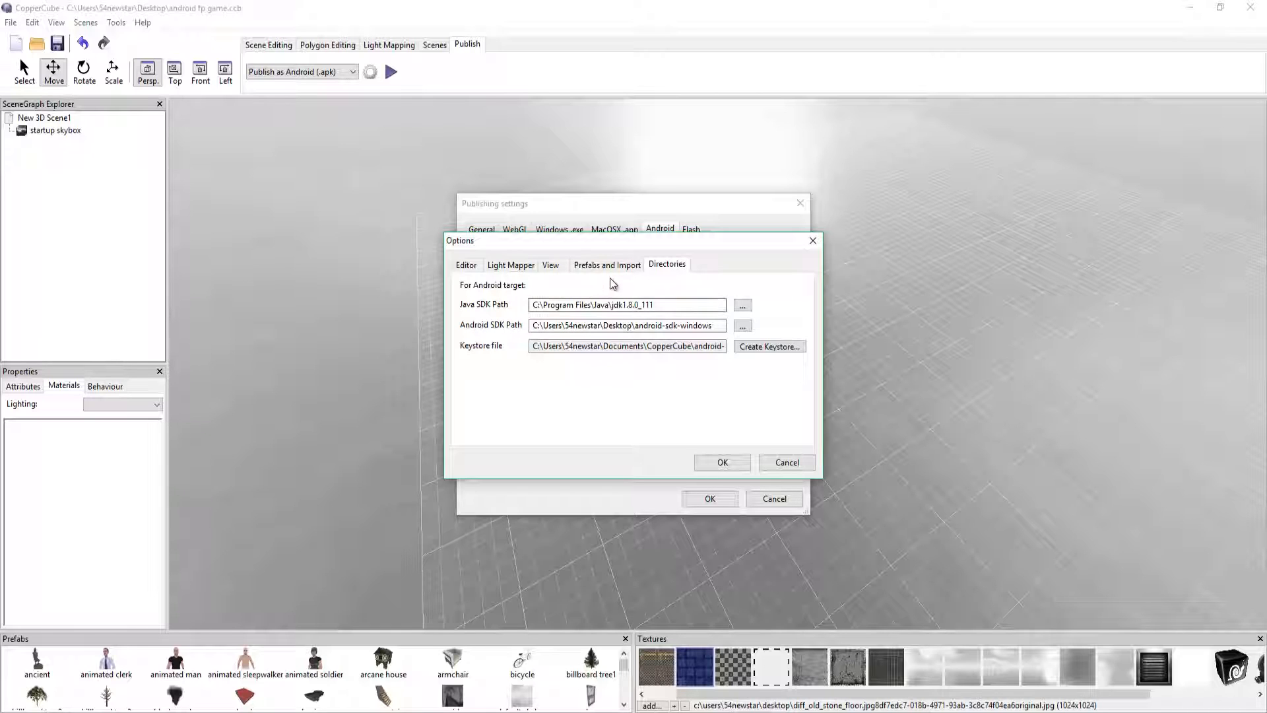
left_click_drag(640, 242, 665, 208)
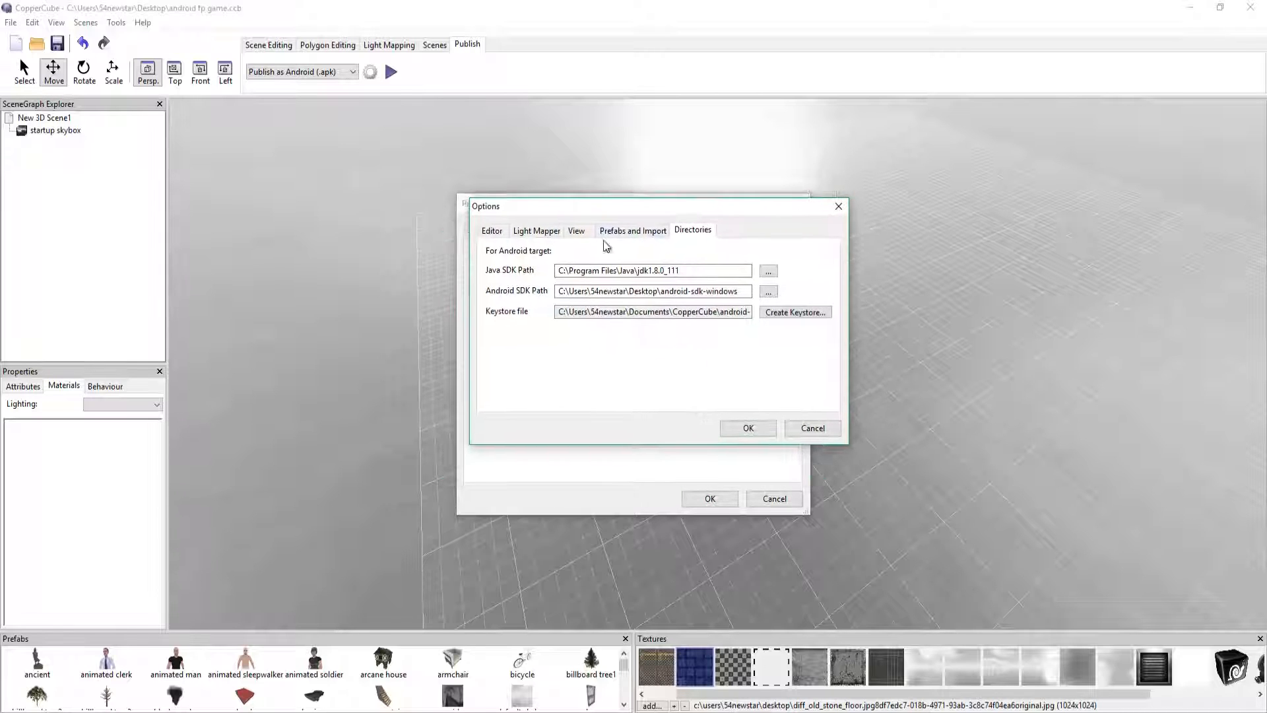
left_click_drag(683, 270, 558, 271)
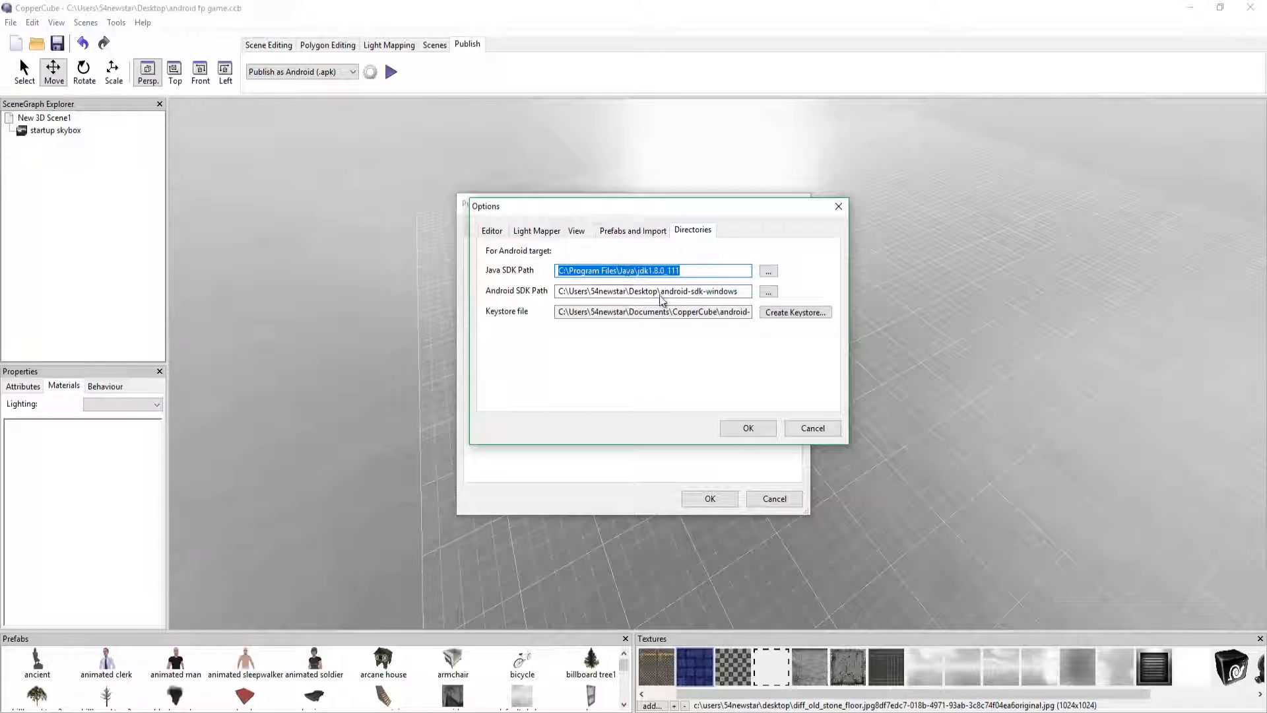
left_click(749, 428)
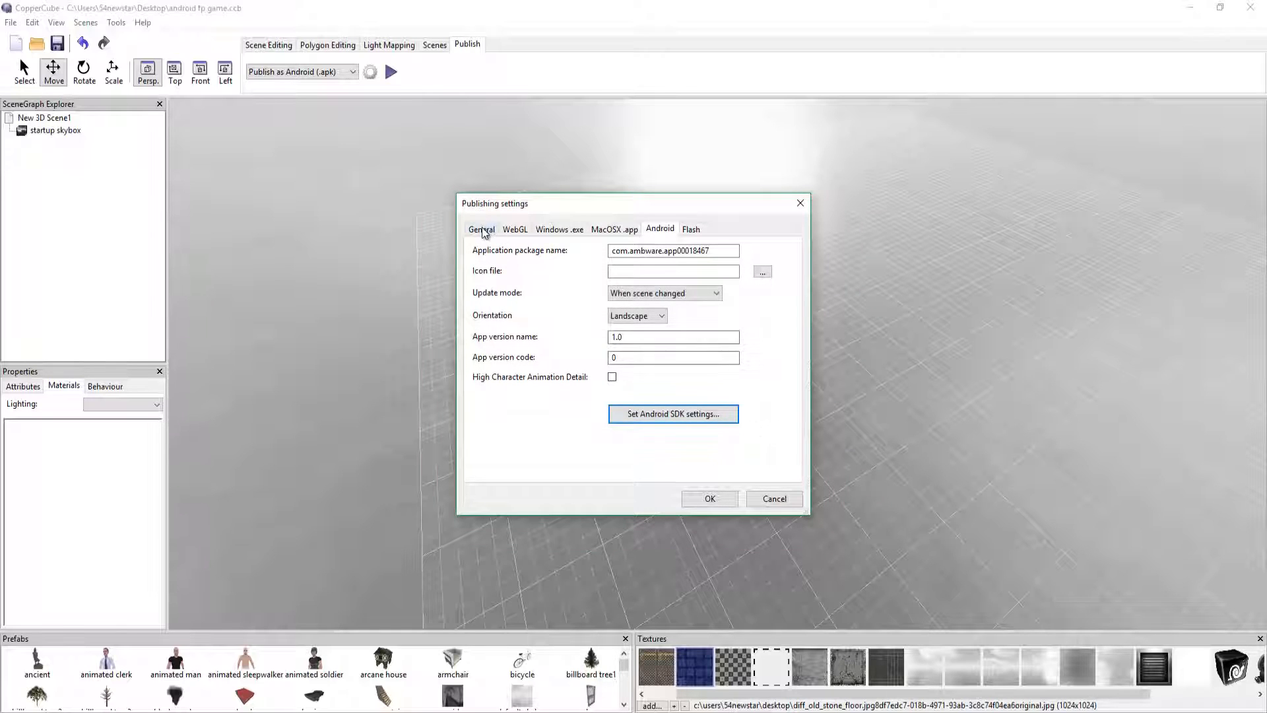
Set the application title to "Android demo FP game", enable the frames per second counter, and confirm the publishing settings
left_click(483, 229)
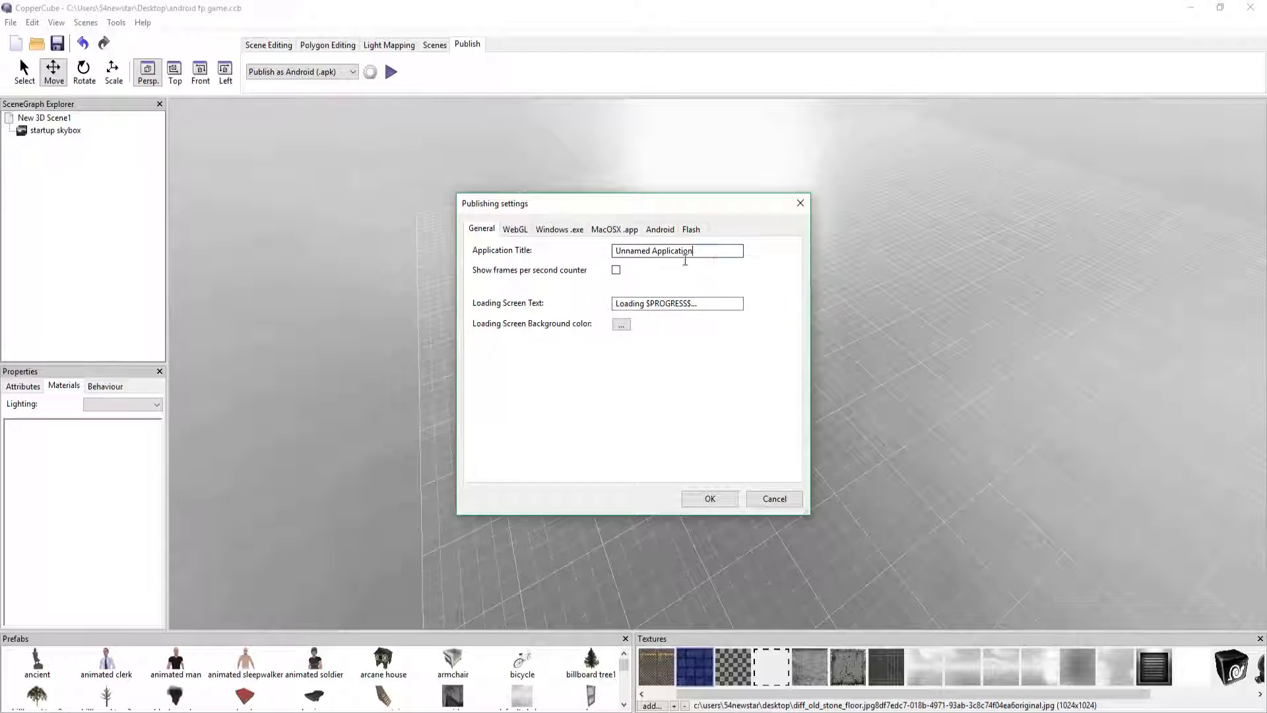
left_click_drag(682, 253, 542, 263)
key("BackSpace")
type("Android demo FP game")
left_click(616, 270)
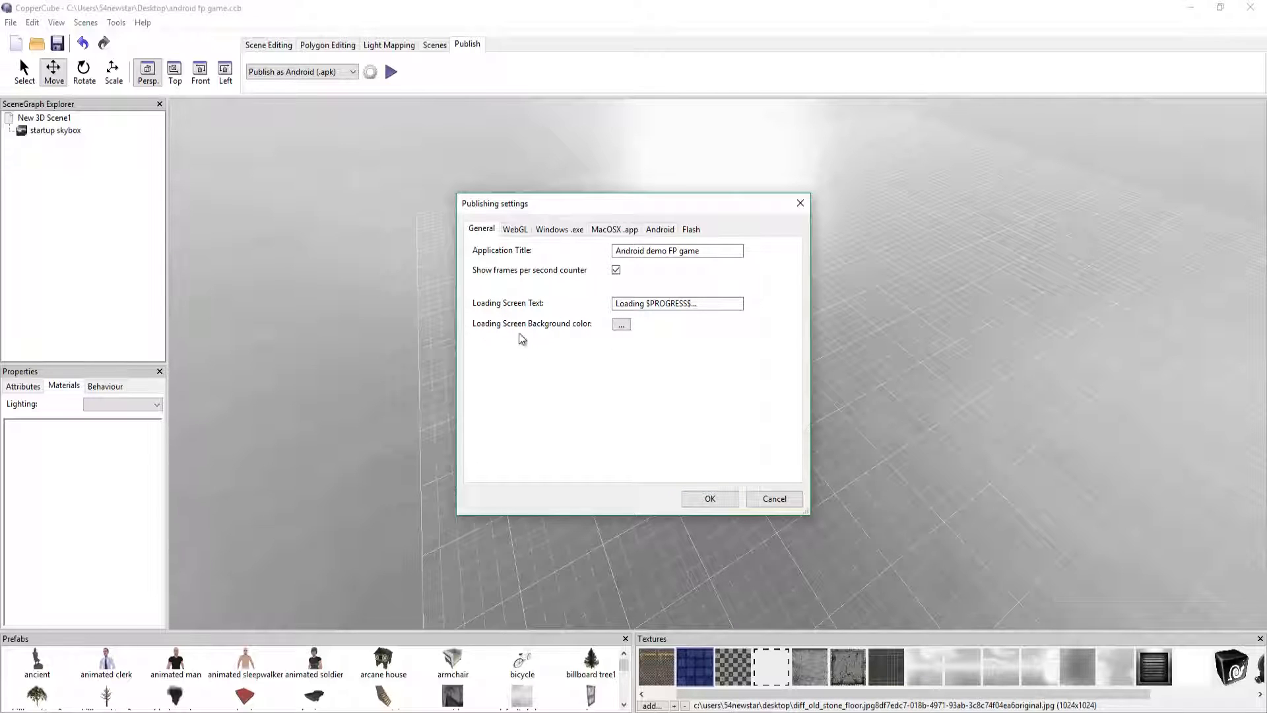
left_click(709, 499)
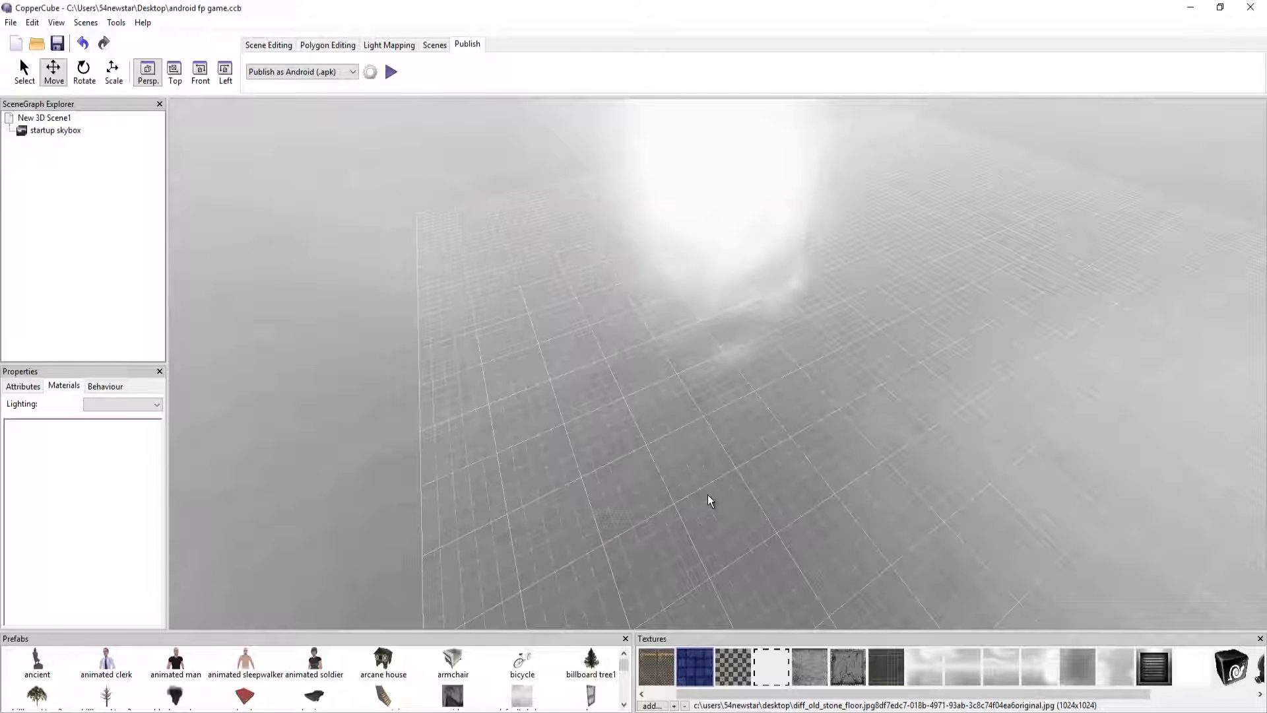
Create a ground plane with width 600, length 600 and a repeat texture count of 6
left_click_drag(708, 493, 710, 414)
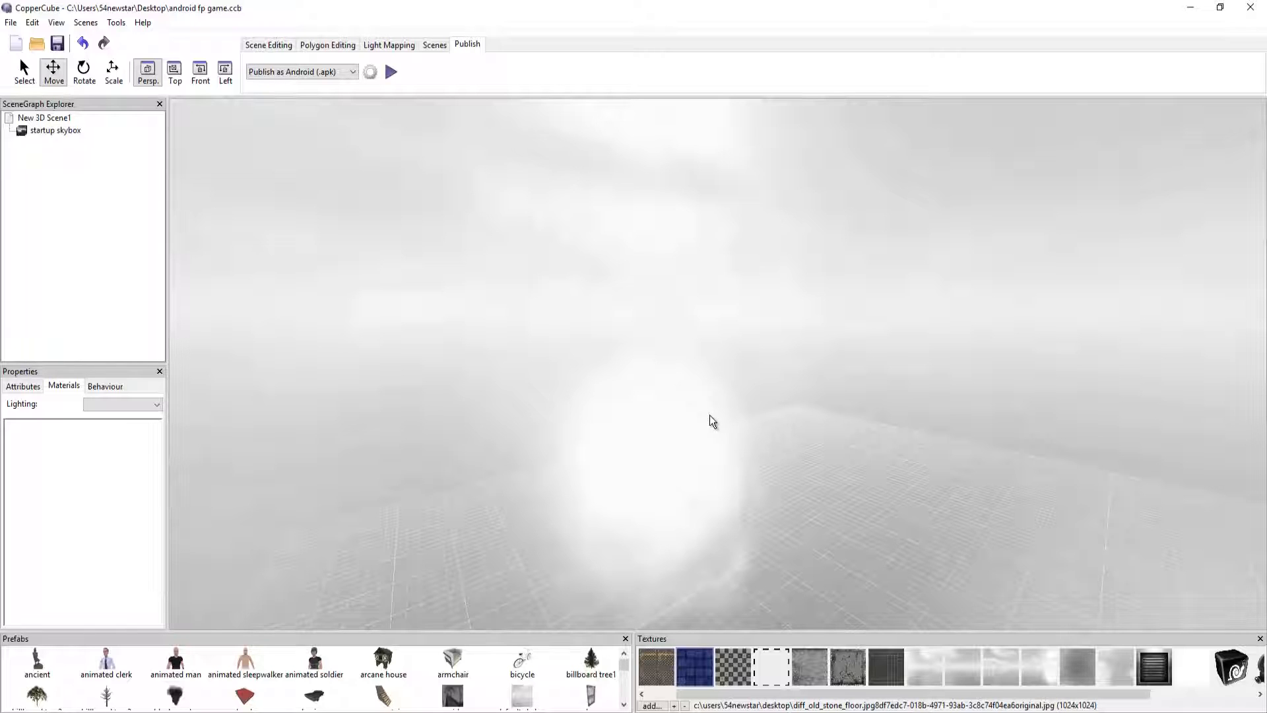
right_click_drag(711, 416, 708, 445)
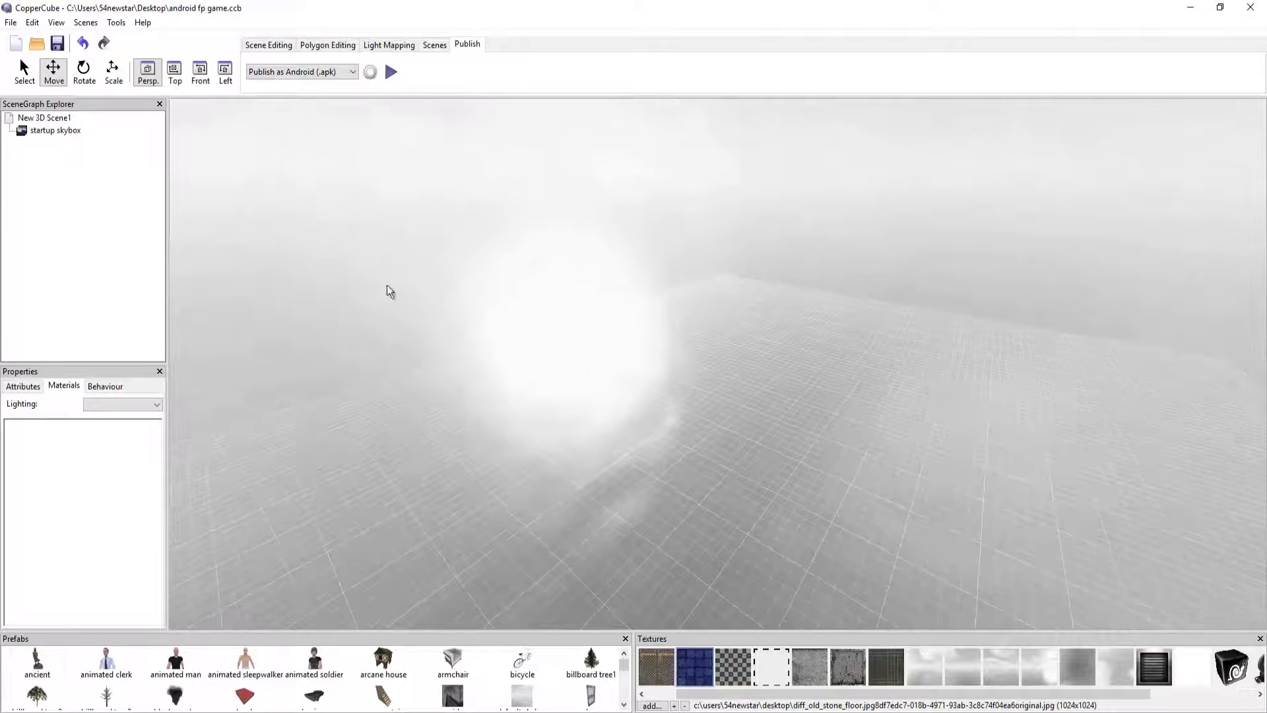
left_click(271, 45)
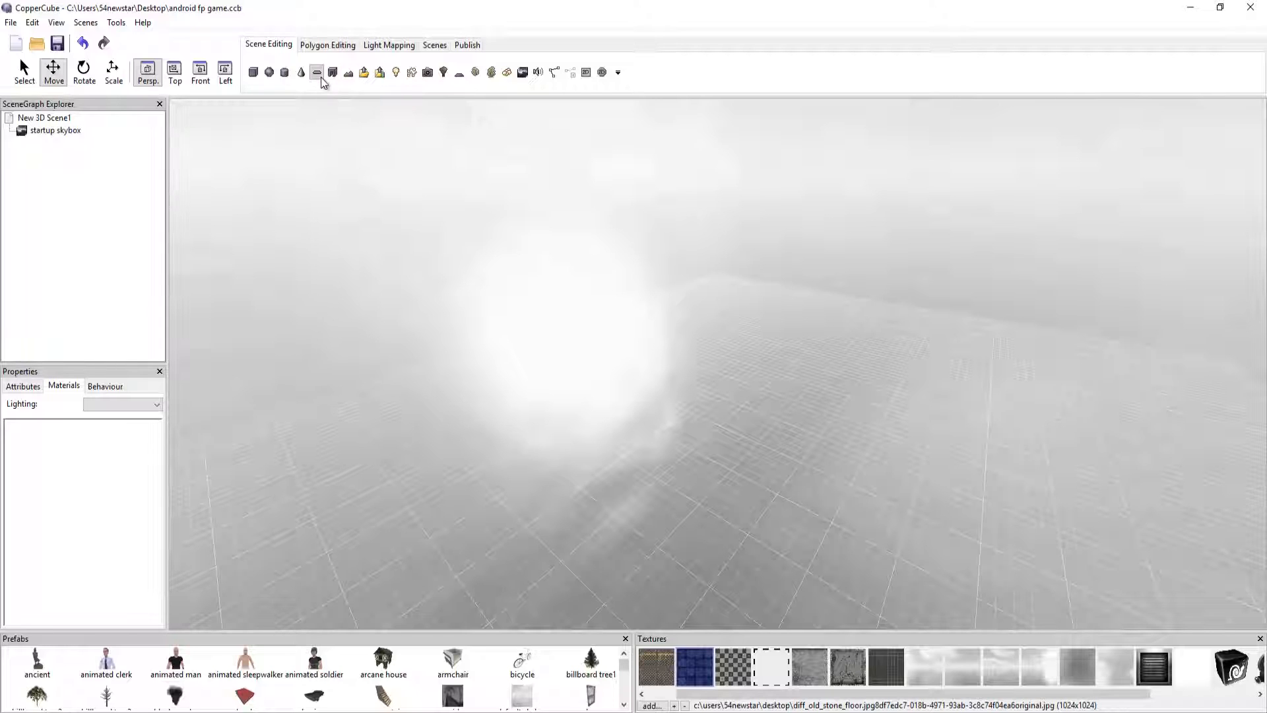
left_click(348, 73)
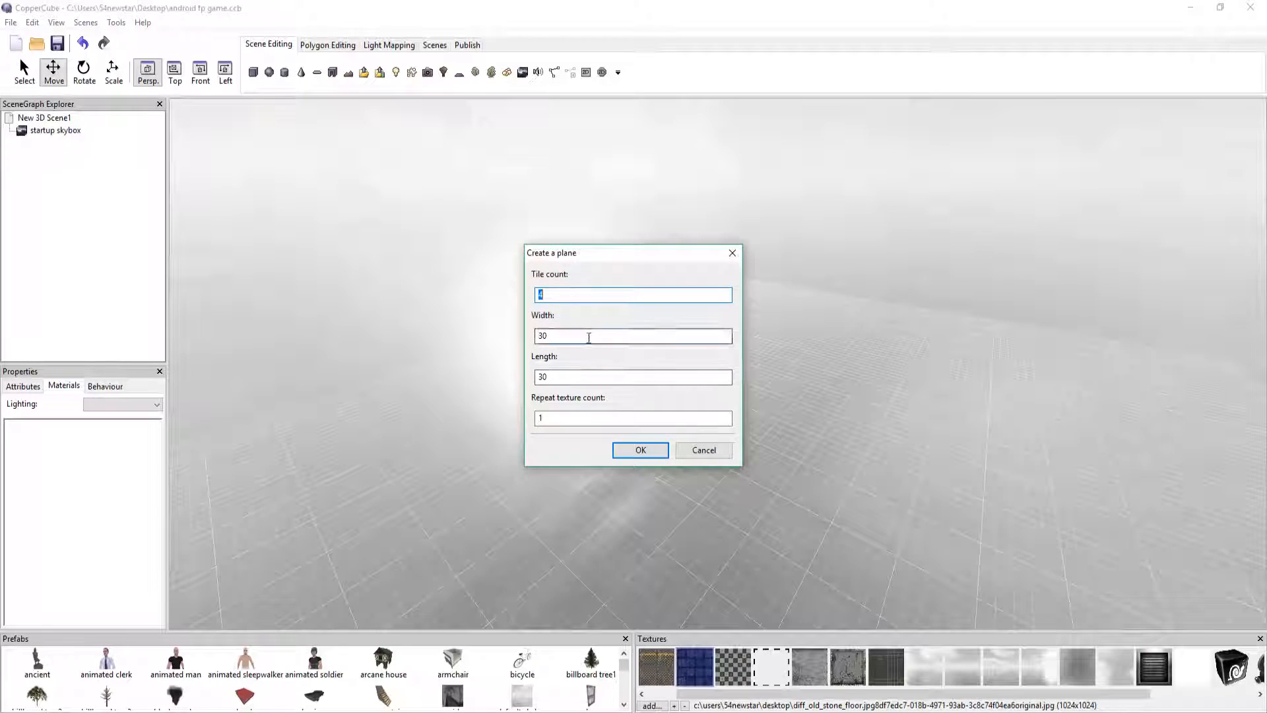
key("Tab")
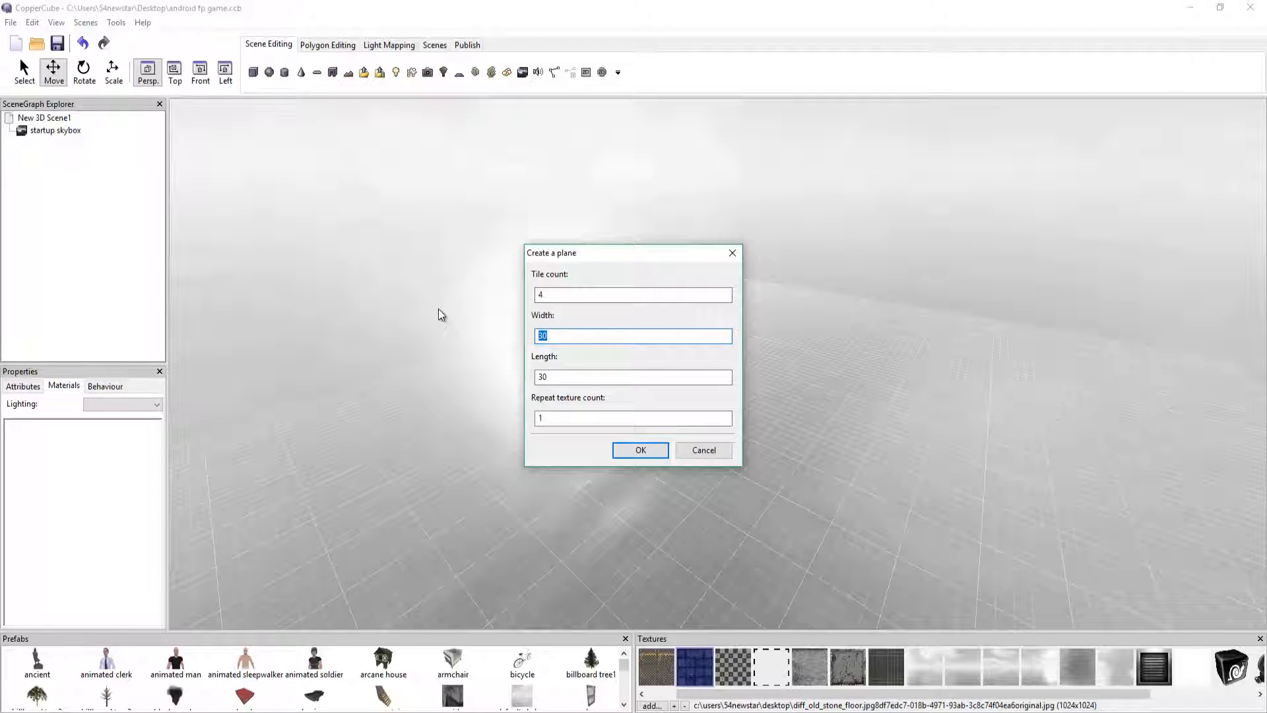
type("600")
key("Tab")
type("600")
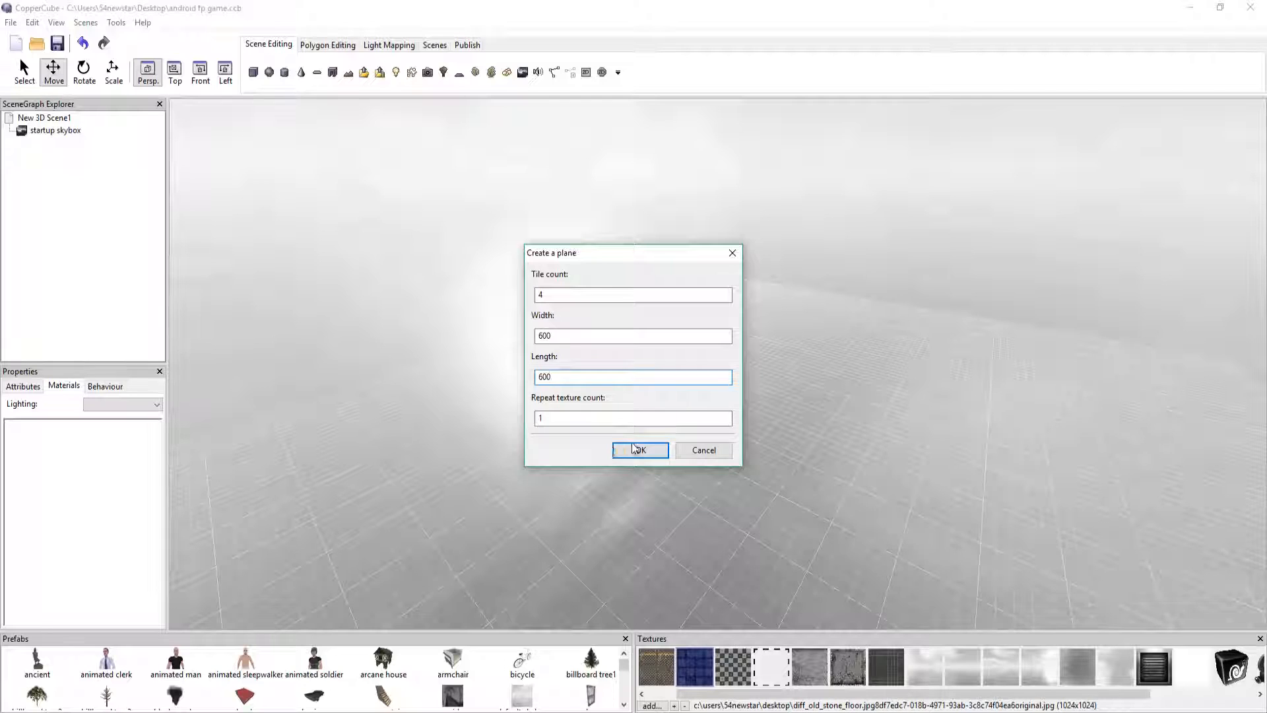
key("Tab")
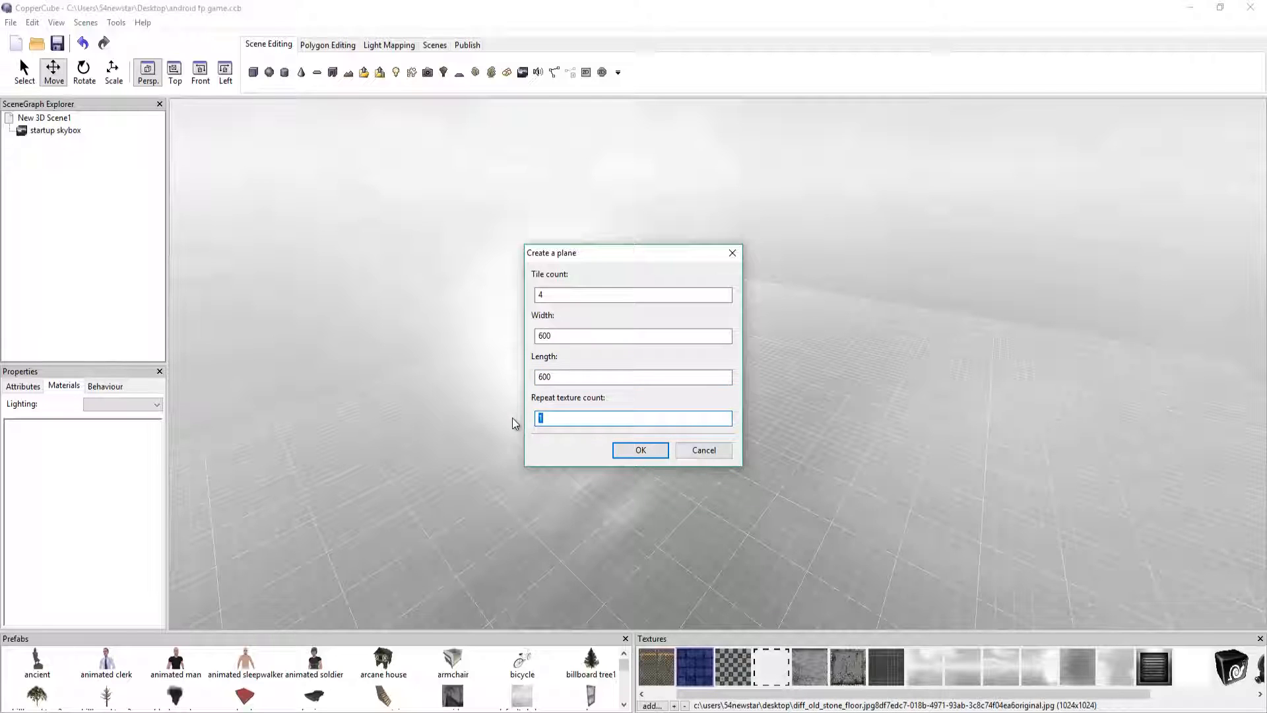
type("6")
double_click(547, 295)
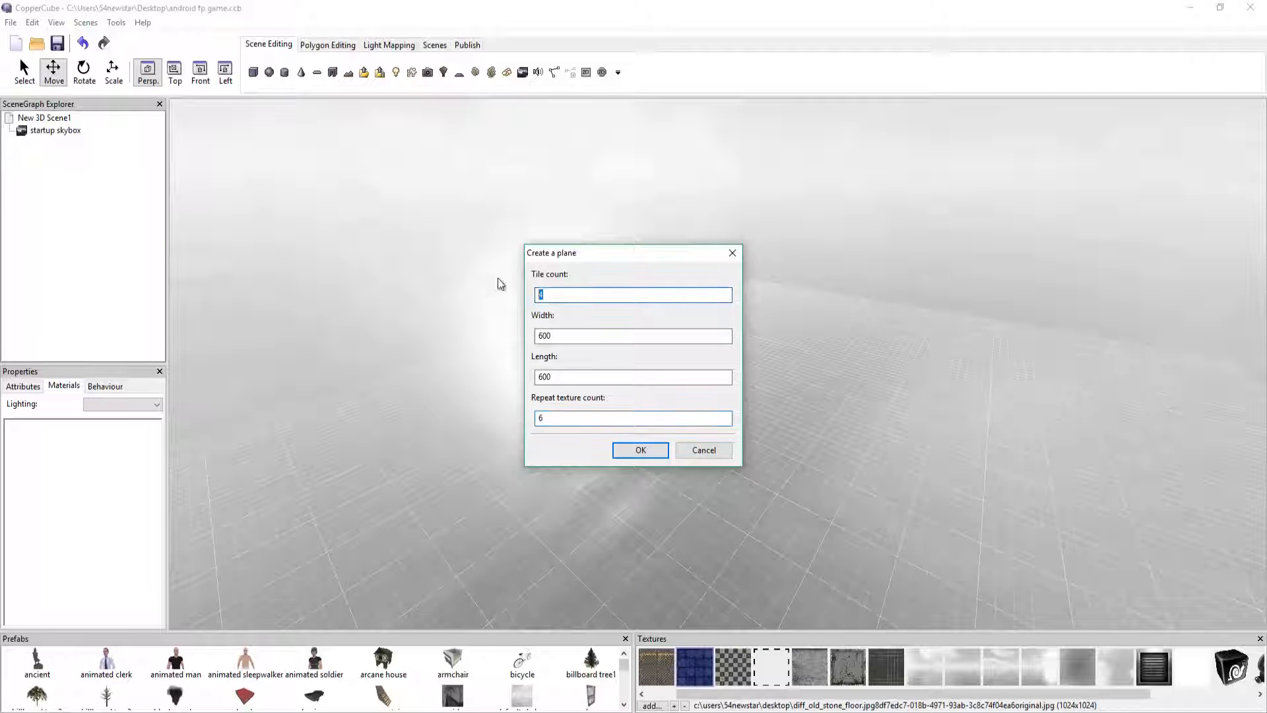
left_click(640, 451)
Select the default_texture.jpg image in the texture collection
right_click_drag(639, 448, 684, 460)
right_click_drag(497, 401, 752, 495)
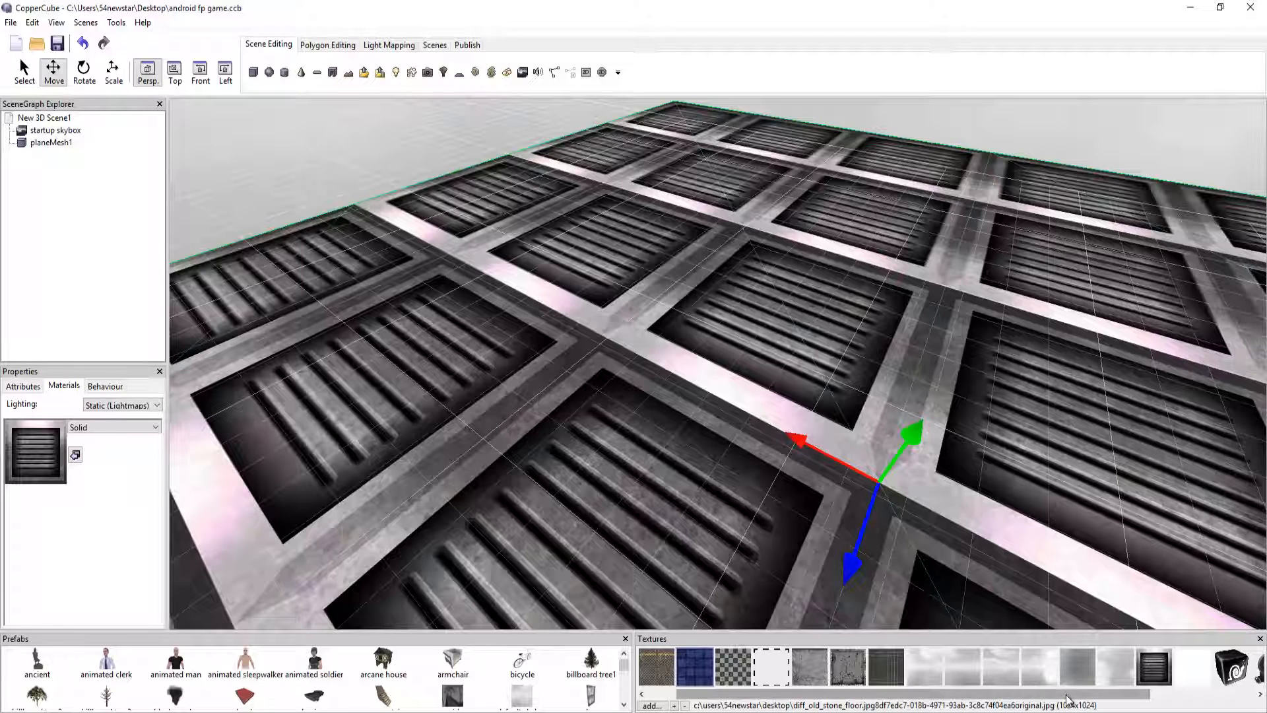
left_click_drag(1067, 696, 1014, 695)
left_click(1016, 667)
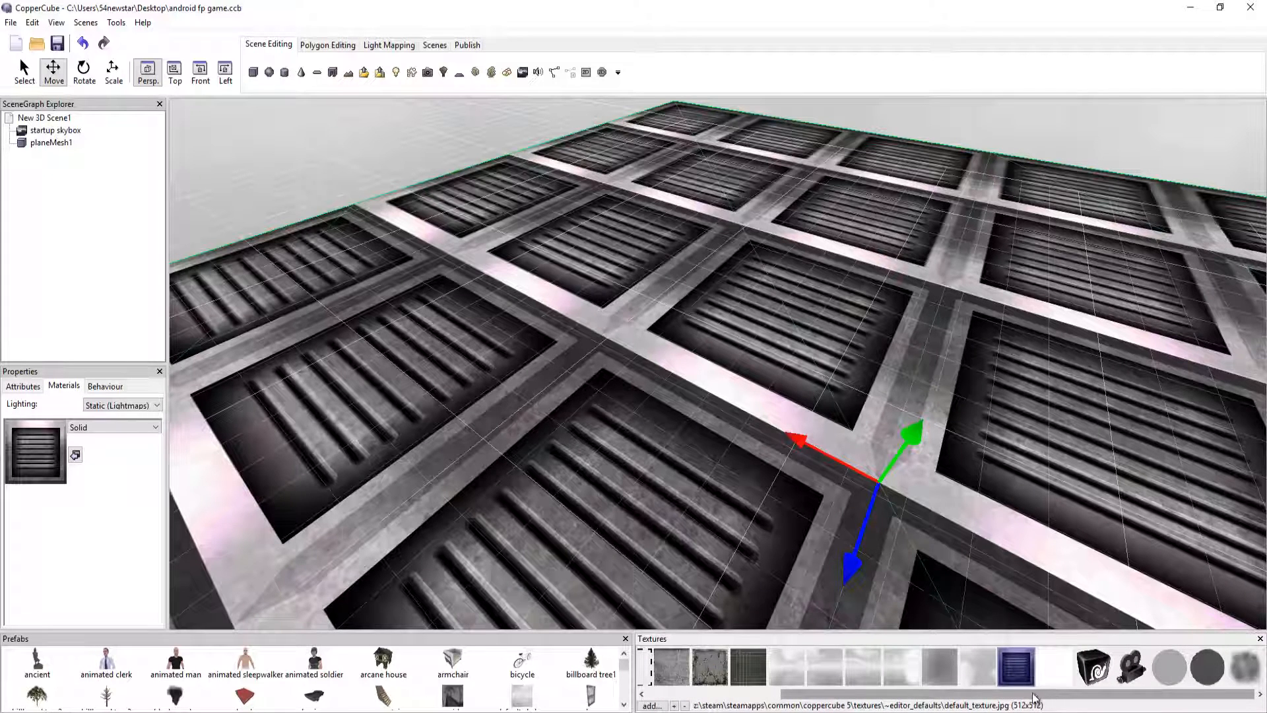
Apply the 1324.jpg texture from the texture collection to the ground plane
scroll(868, 660, "left", 3)
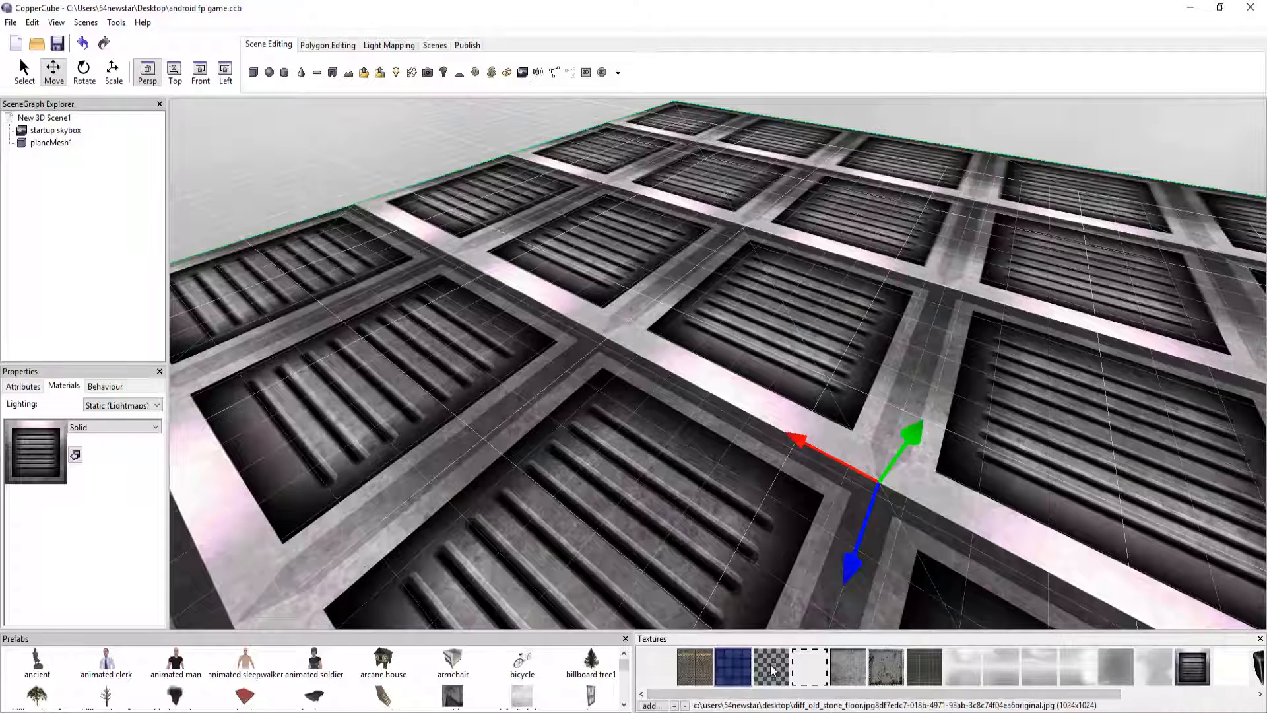
left_click(710, 658)
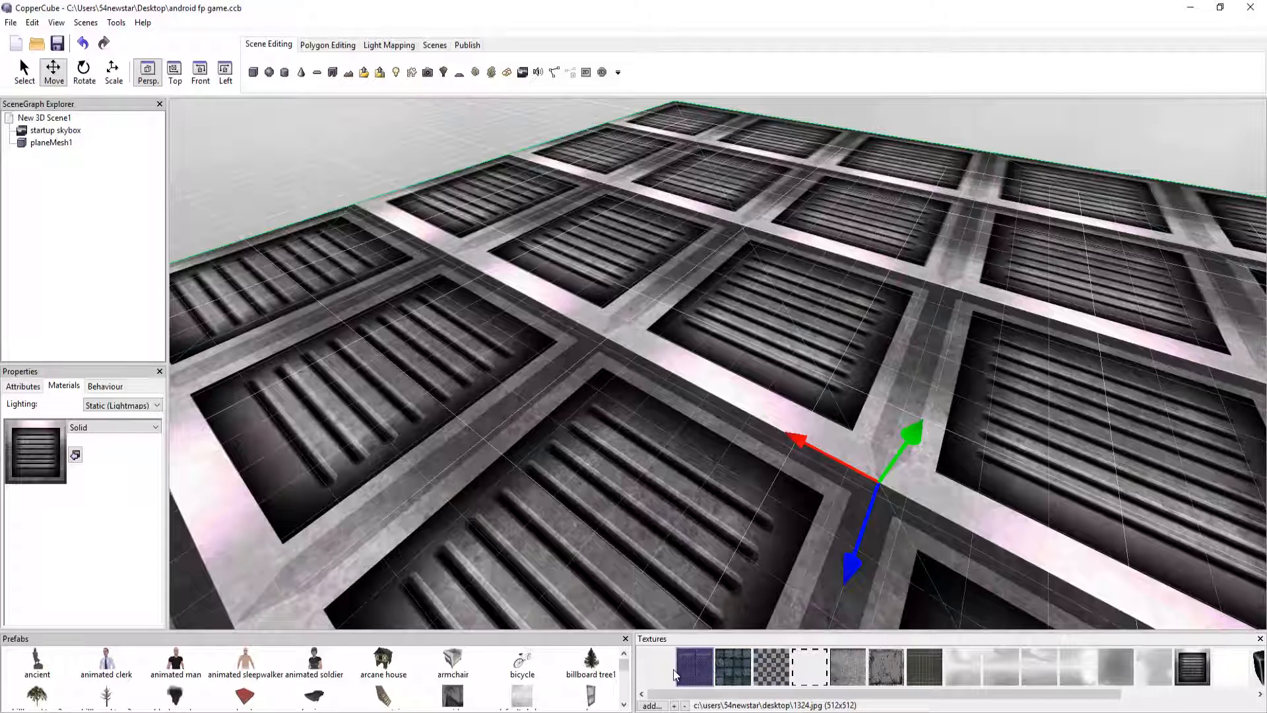
left_click(75, 455)
right_click_drag(319, 394, 568, 515)
scroll(583, 519, "up", 5)
scroll(576, 539, "down", 8)
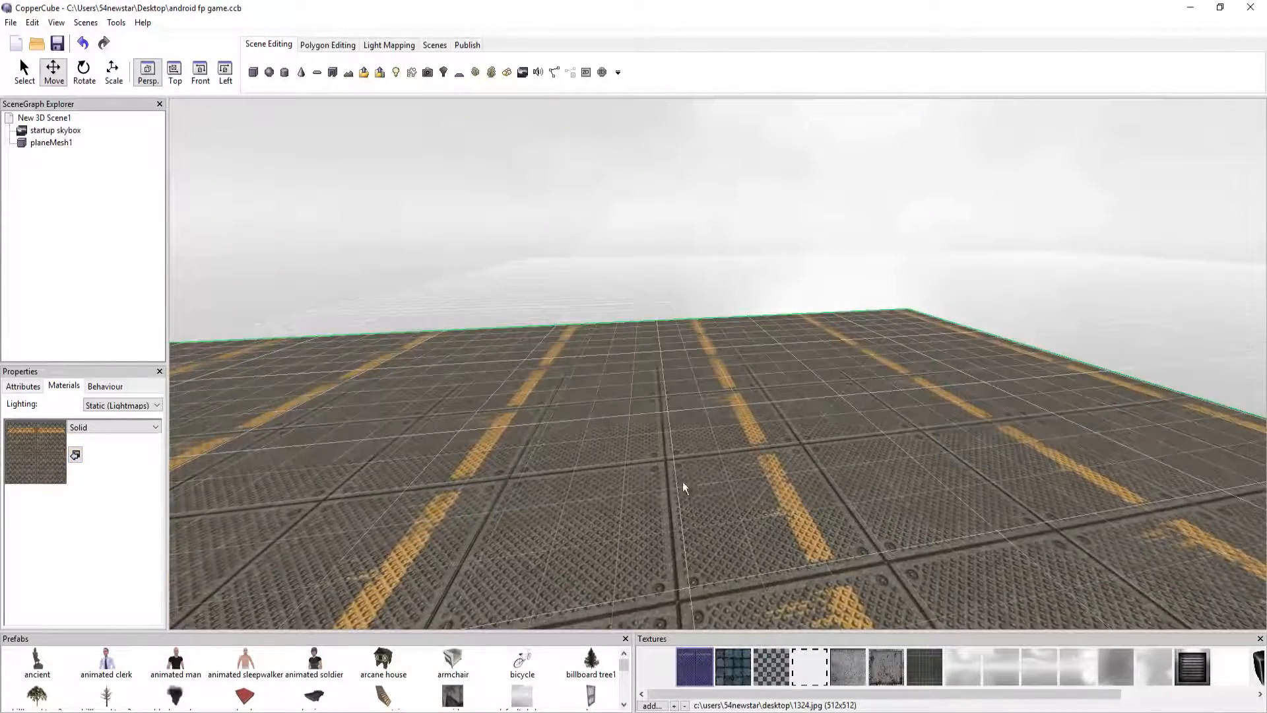
right_click_drag(683, 481, 803, 532)
scroll(803, 528, "up", 3)
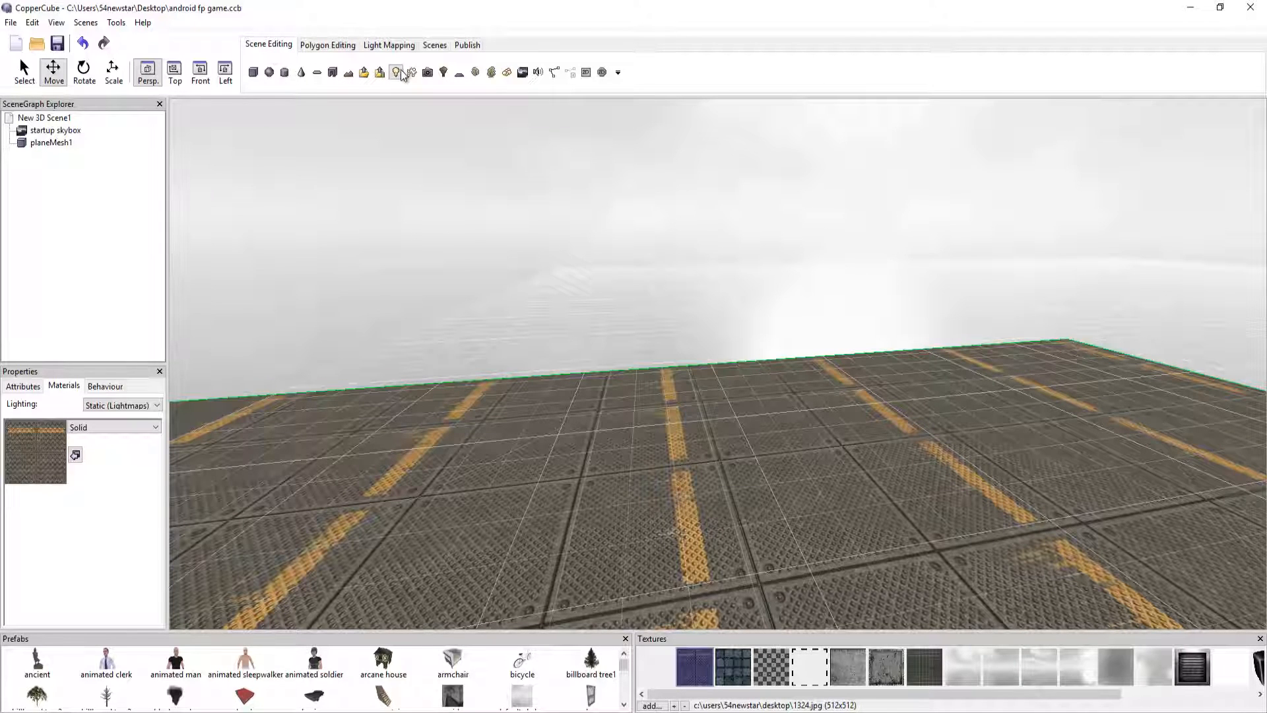
Create a First Person Shooter camera that collides against geometry and is the first active camera when the scene starts
left_click(428, 73)
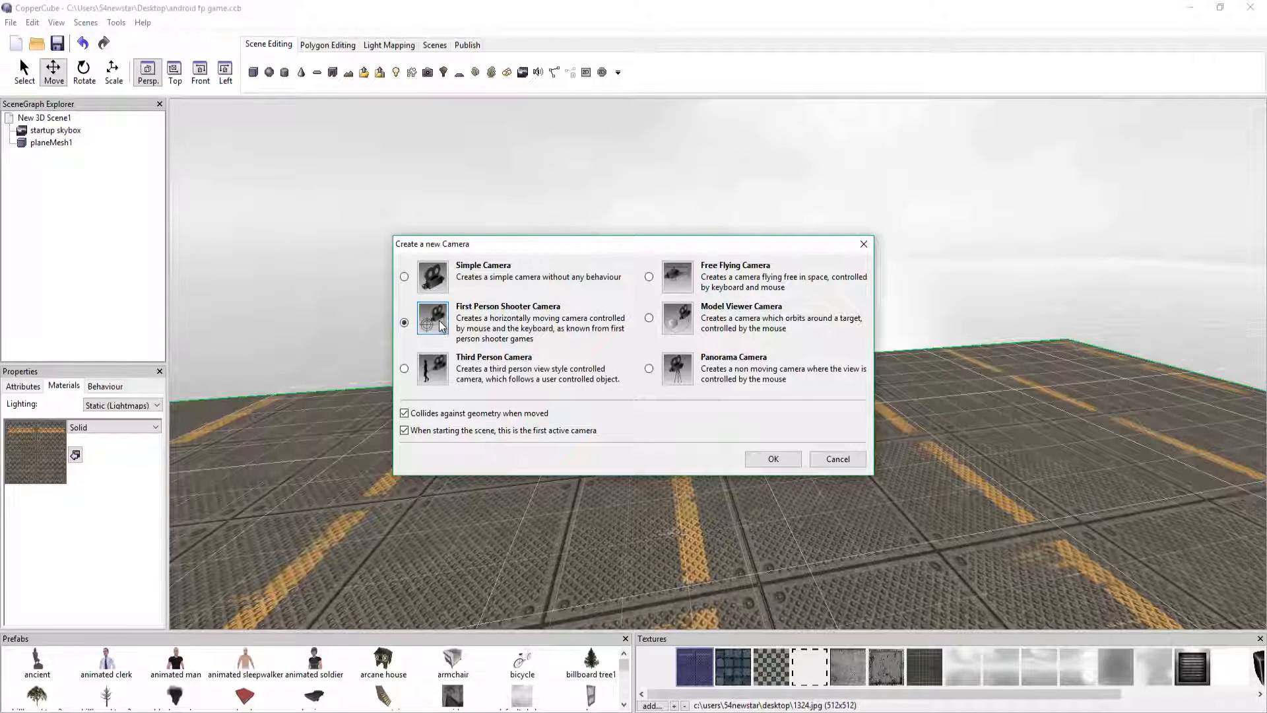
left_click(429, 321)
left_click(771, 460)
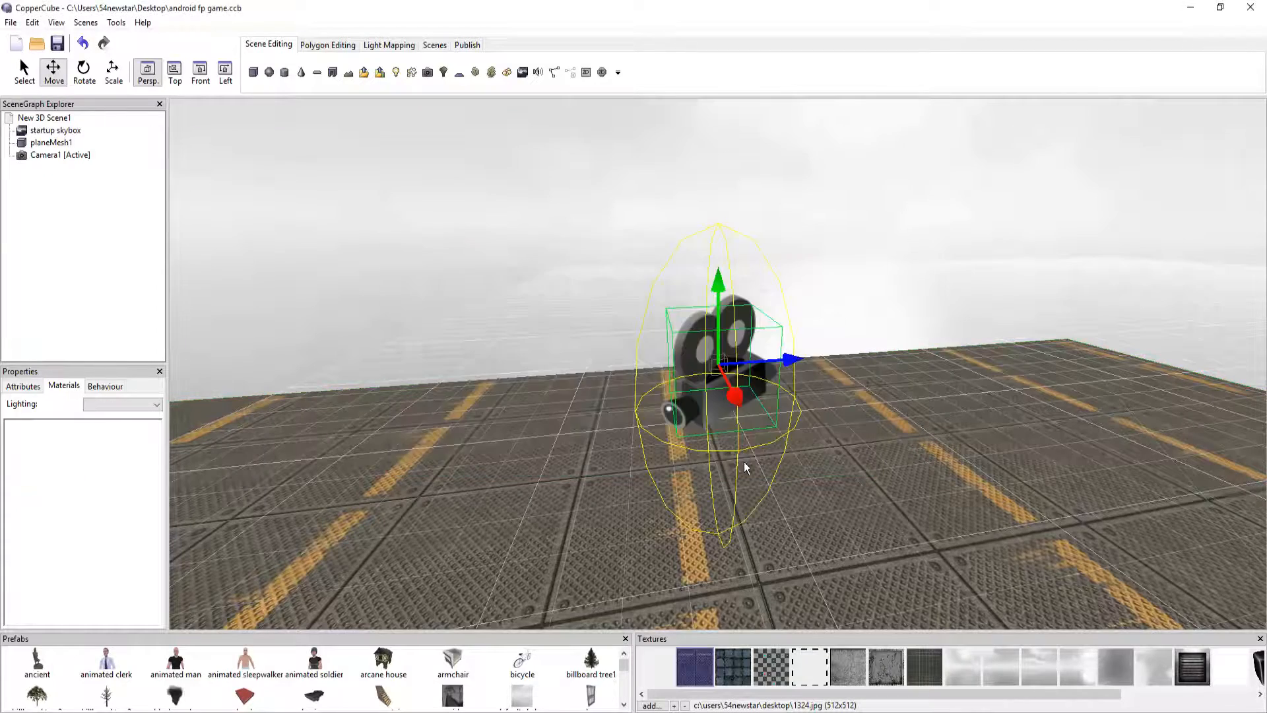
scroll(759, 396, "down", 5)
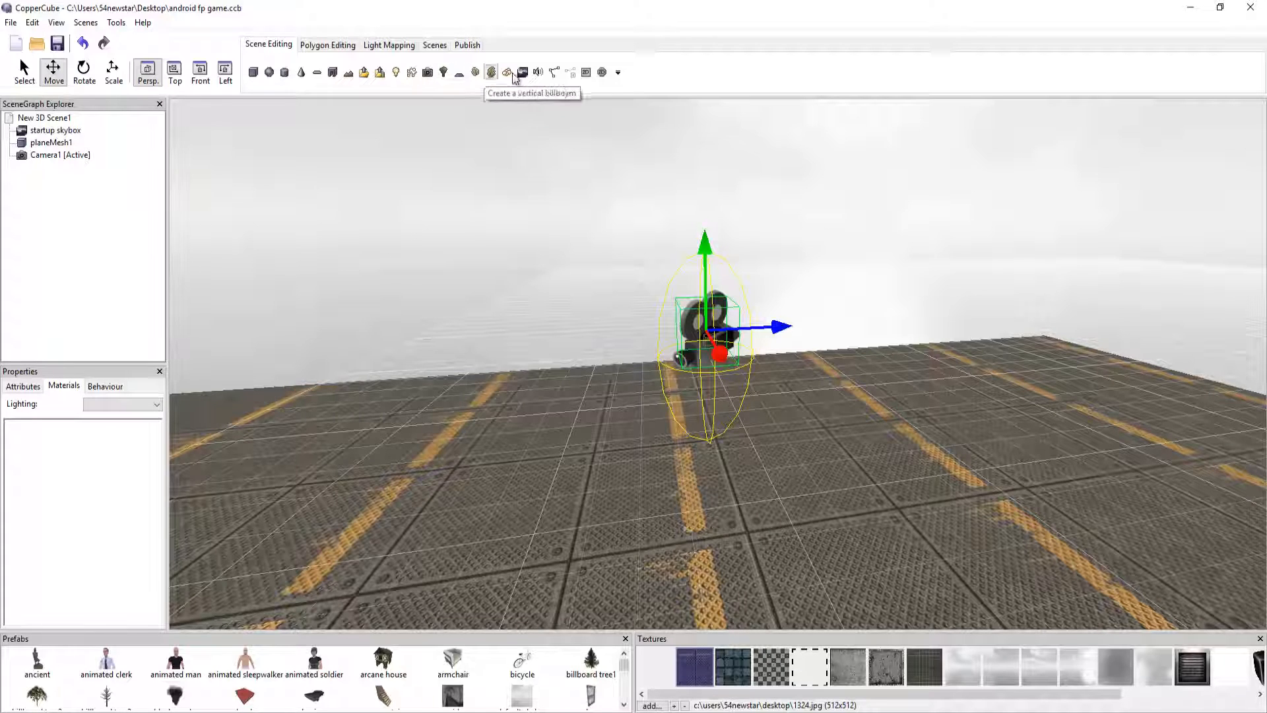
Add a 2D touch screen overlay, move it to the lower-left corner of the scene view and rescale it to a square
left_click(603, 72)
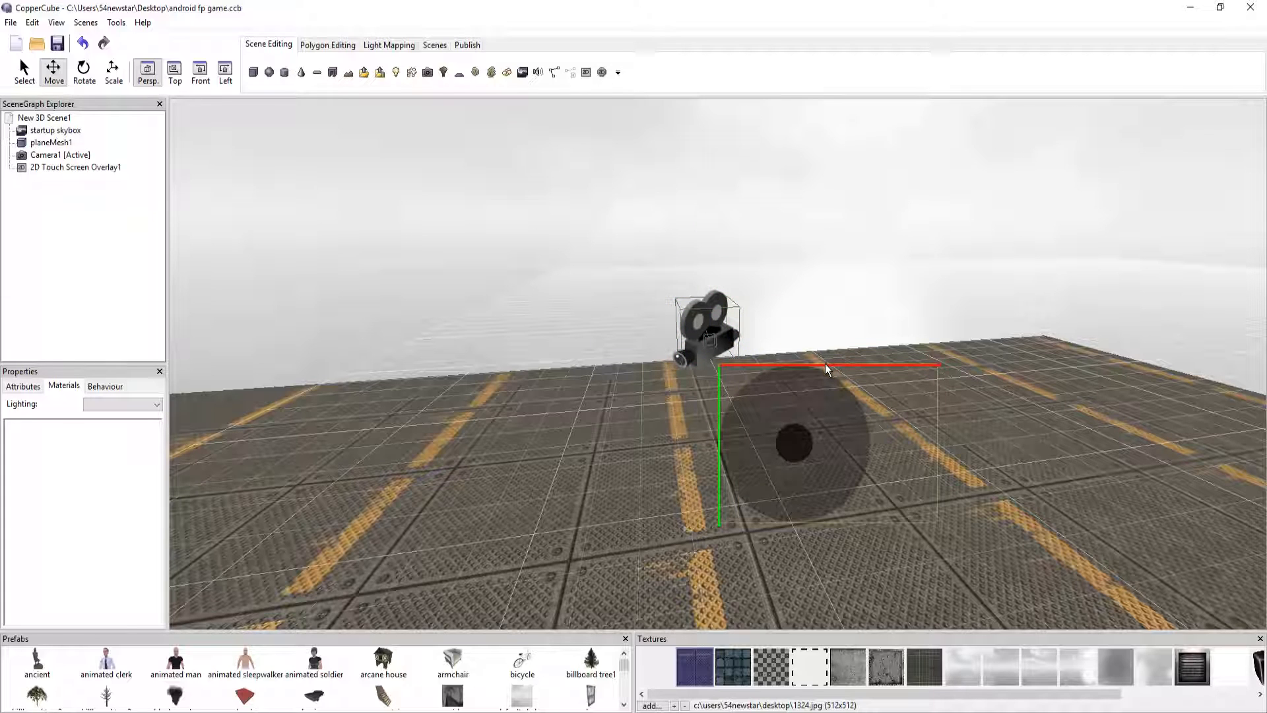
left_click_drag(825, 363, 282, 424)
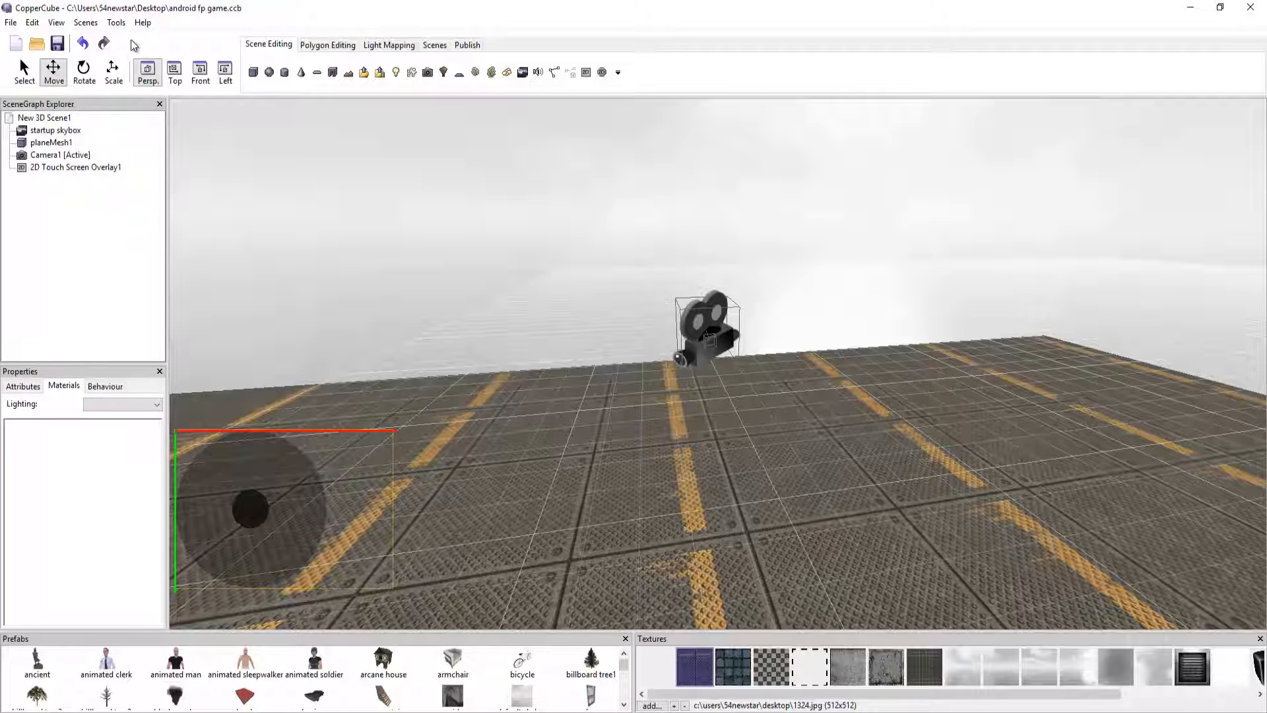
left_click(113, 71)
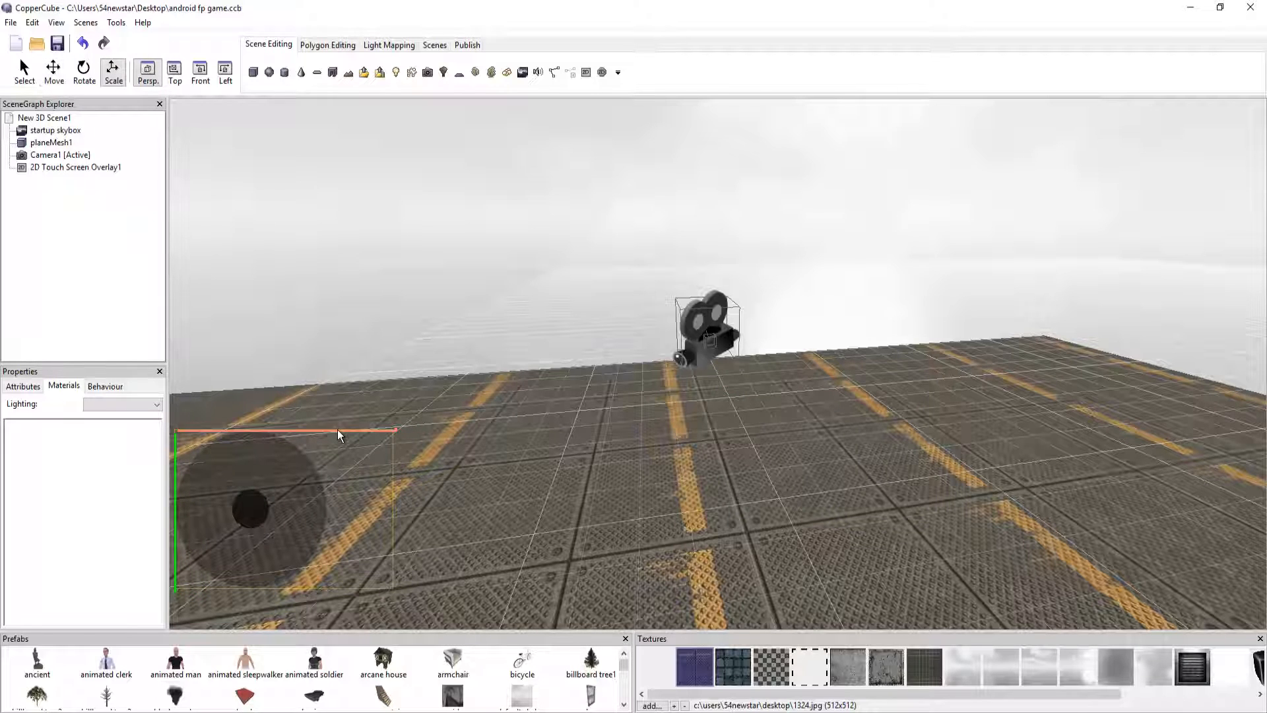
left_click_drag(336, 430, 304, 481)
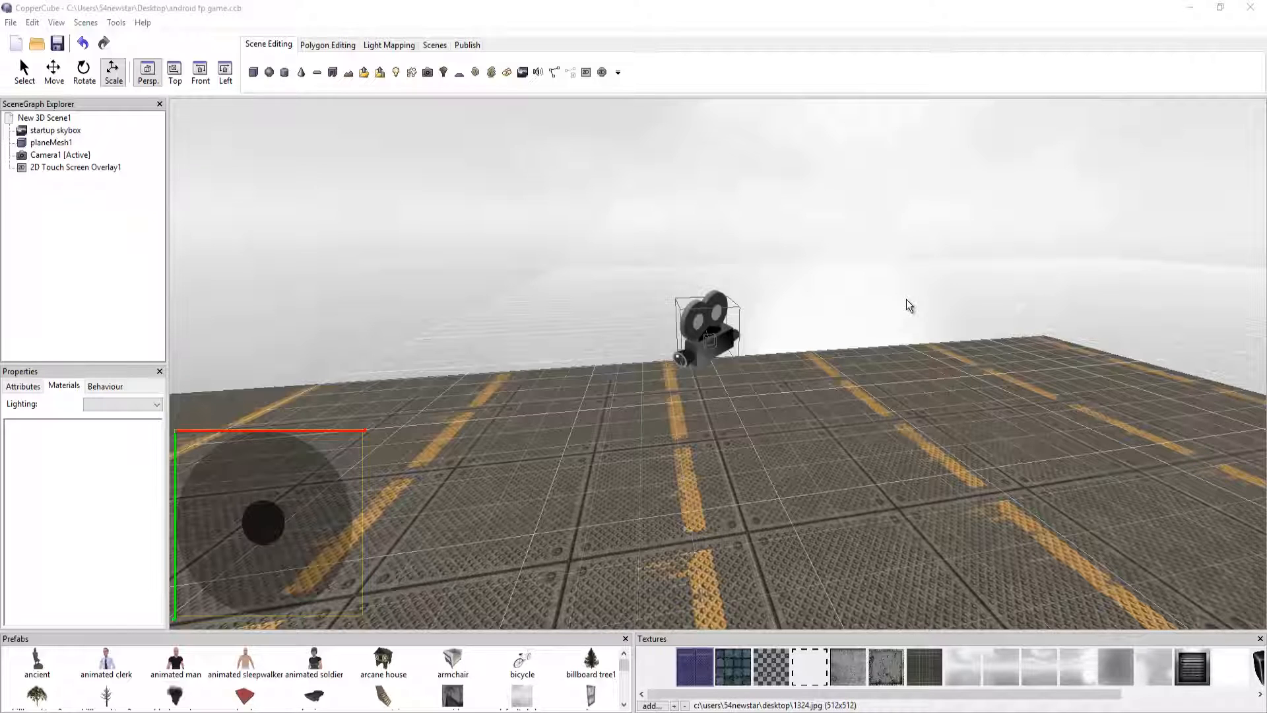
scroll(908, 299, "down", 5)
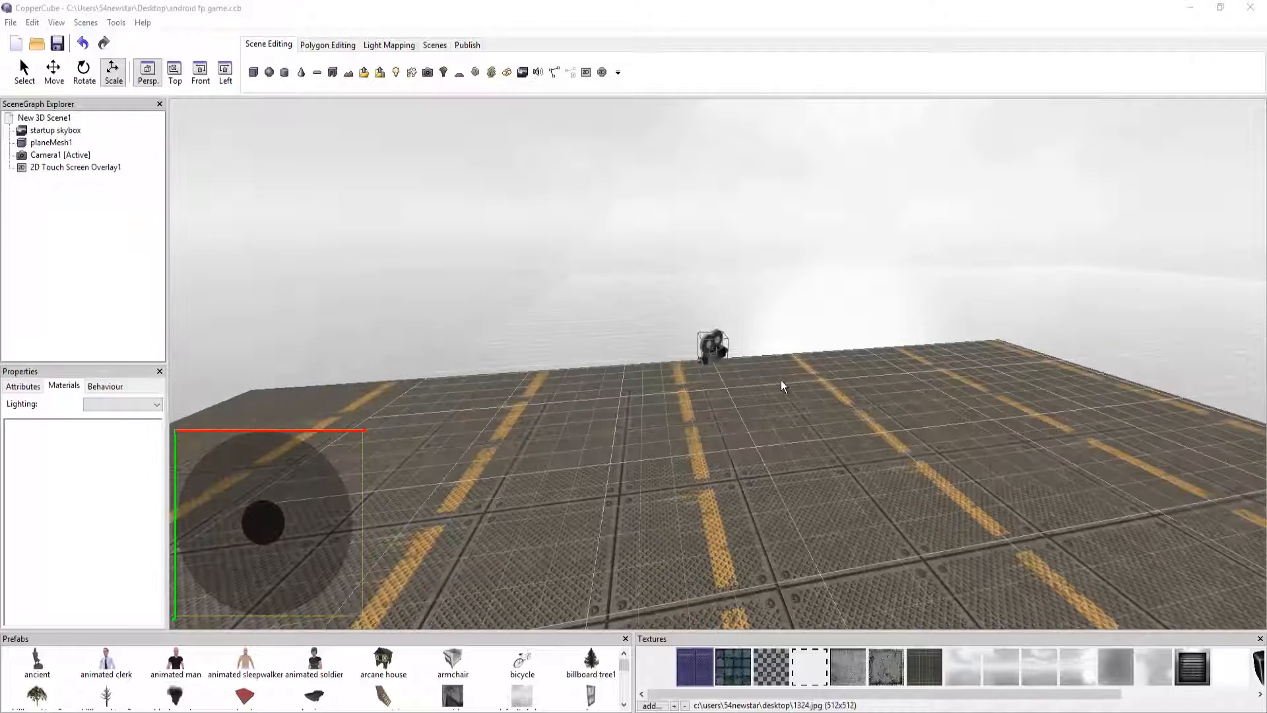
left_click_drag(642, 473, 775, 361)
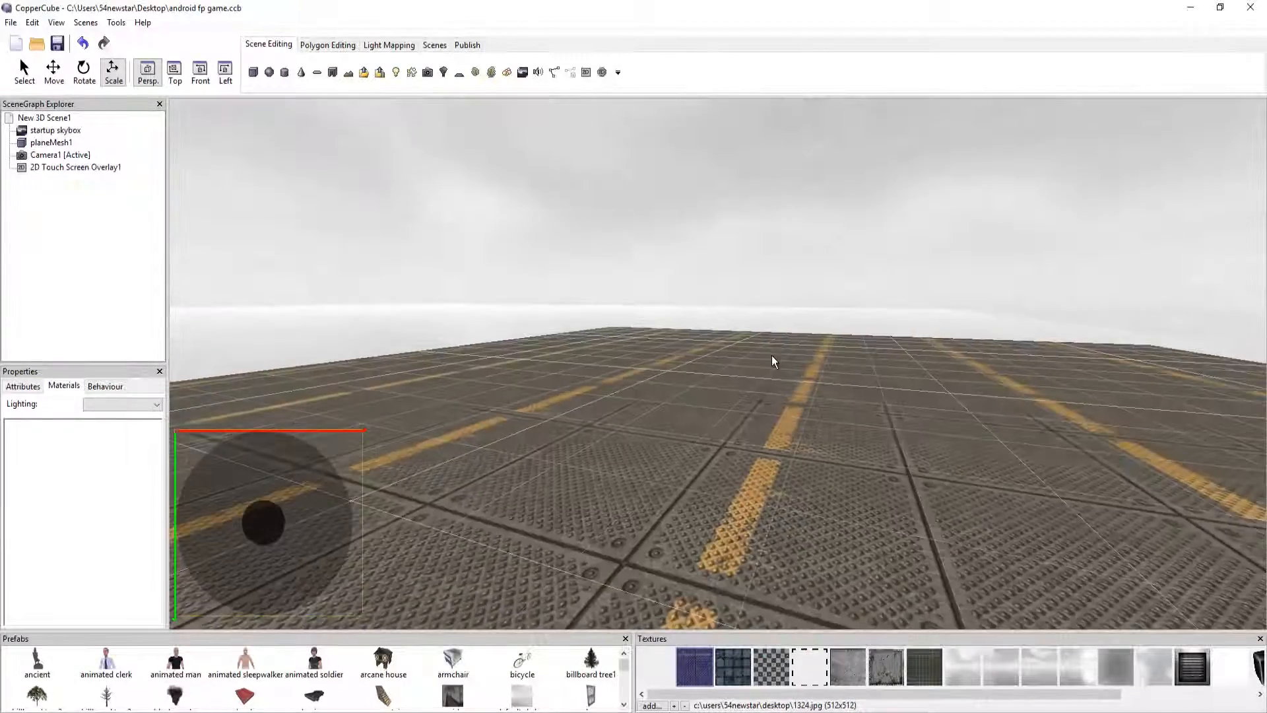
left_click(444, 73)
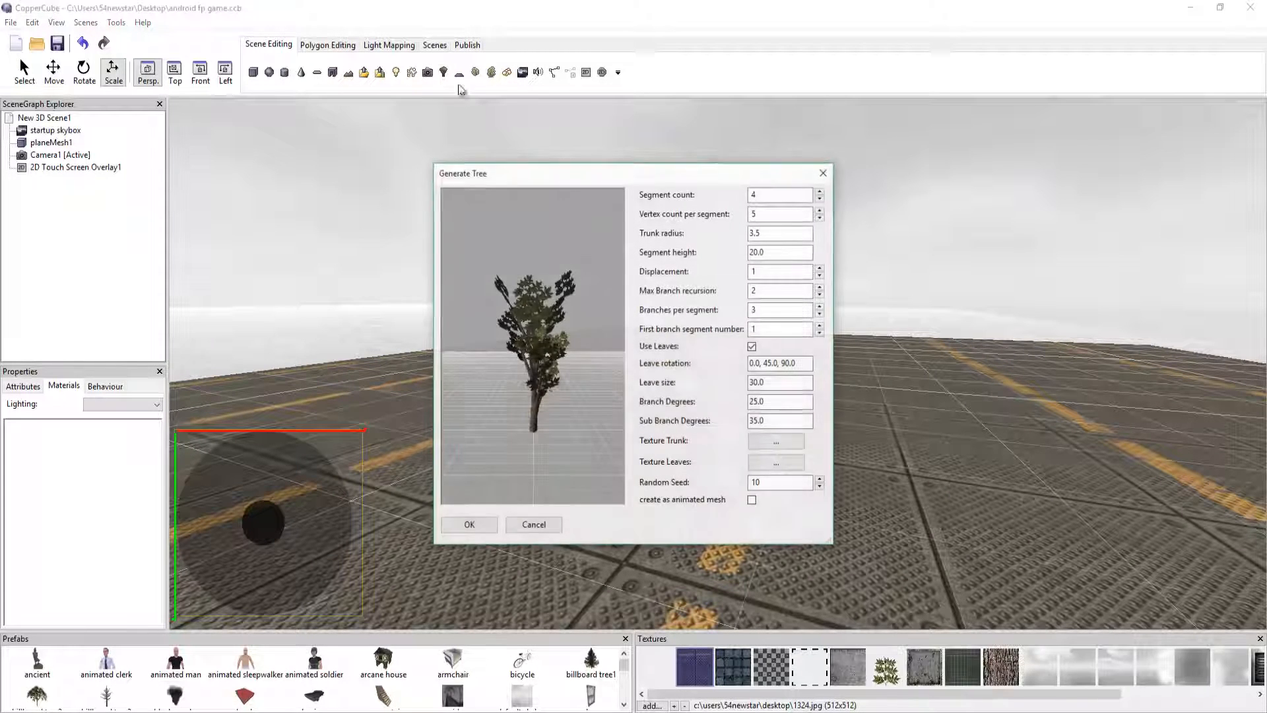
left_click(528, 525)
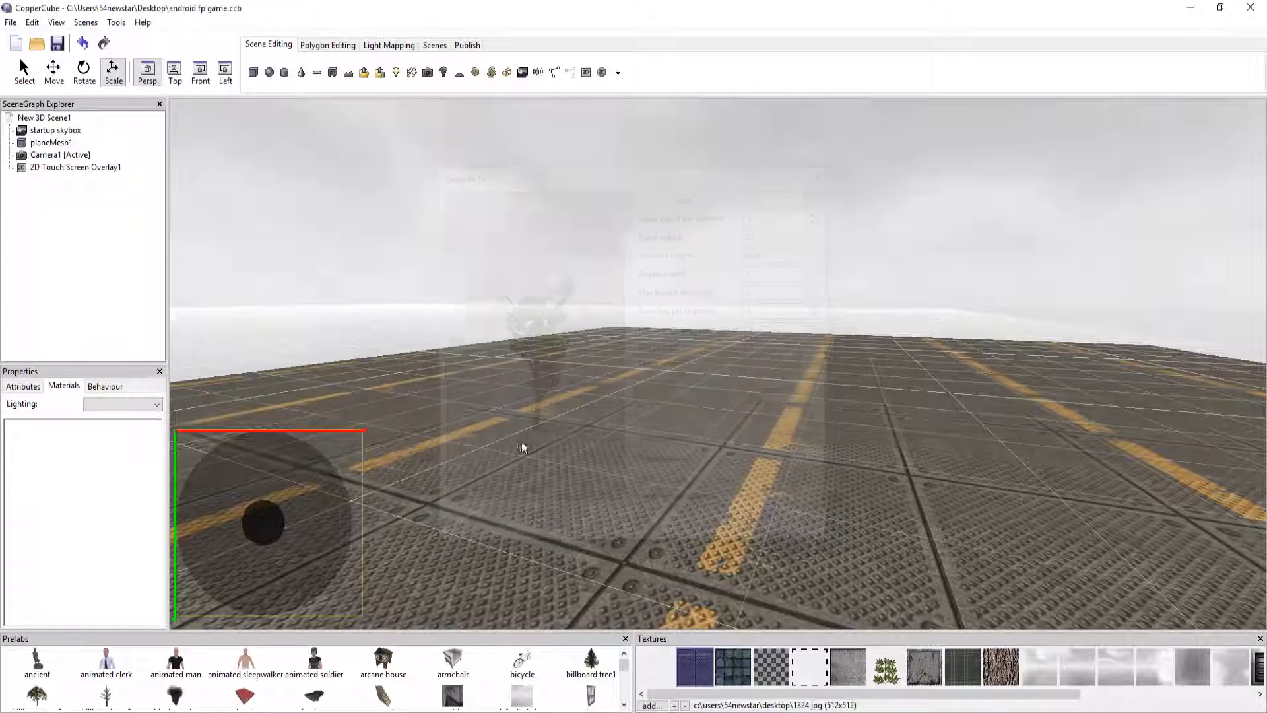
Create a vertical tree billboard and lower it to the surface of the ground plane
left_click(489, 73)
left_click_drag(955, 323, 746, 270)
left_click(55, 69)
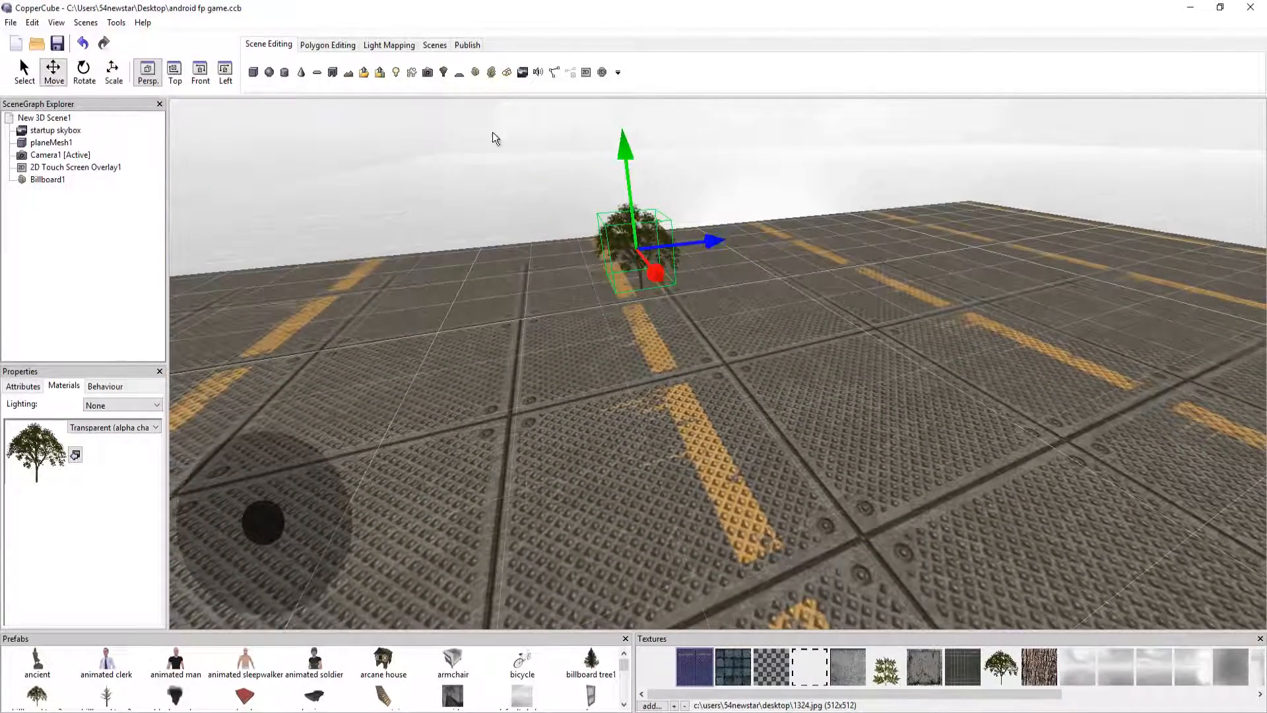
left_click_drag(627, 144, 684, 261)
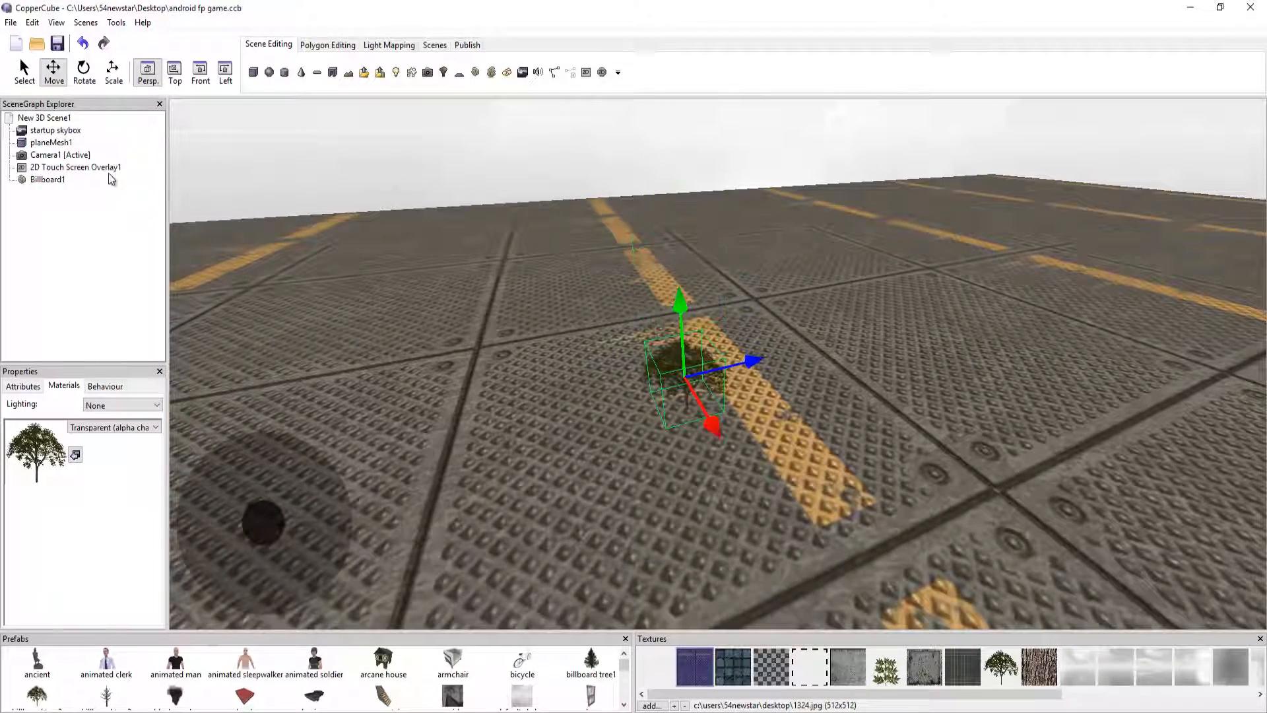
Try to set the tree billboard's scale to 8,8,8
left_click(114, 69)
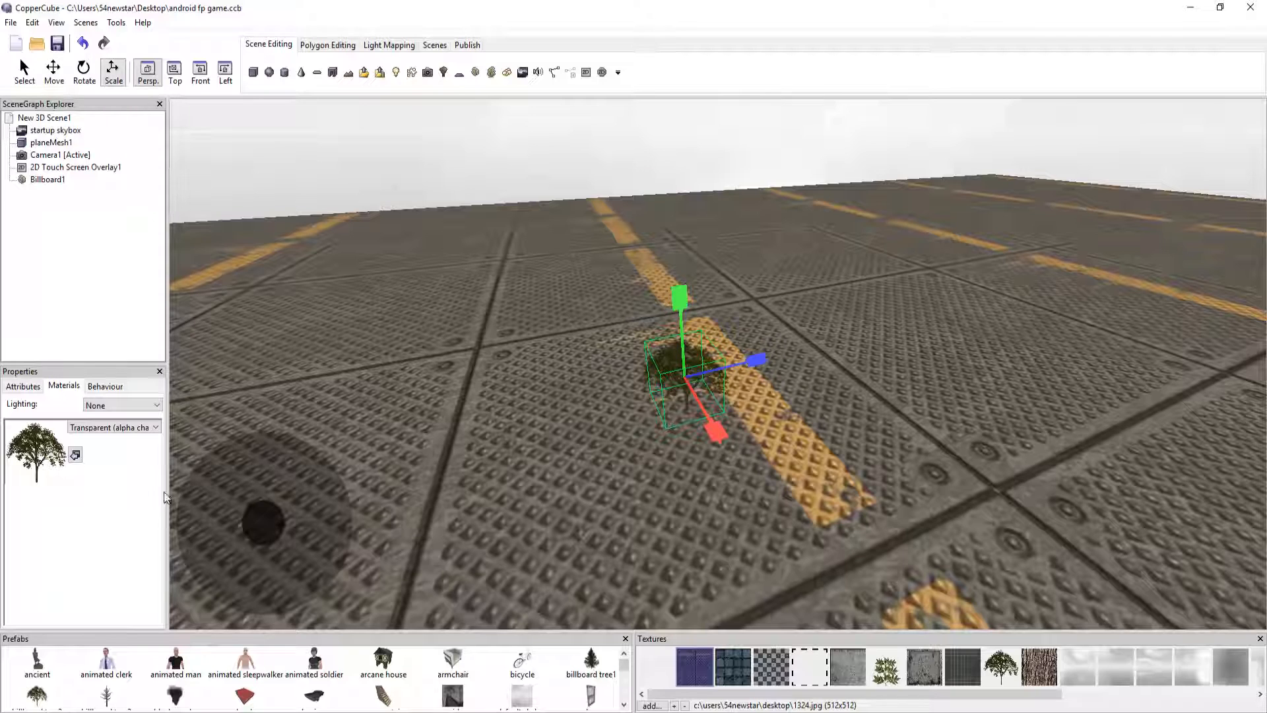
left_click(9, 390)
left_click(149, 456)
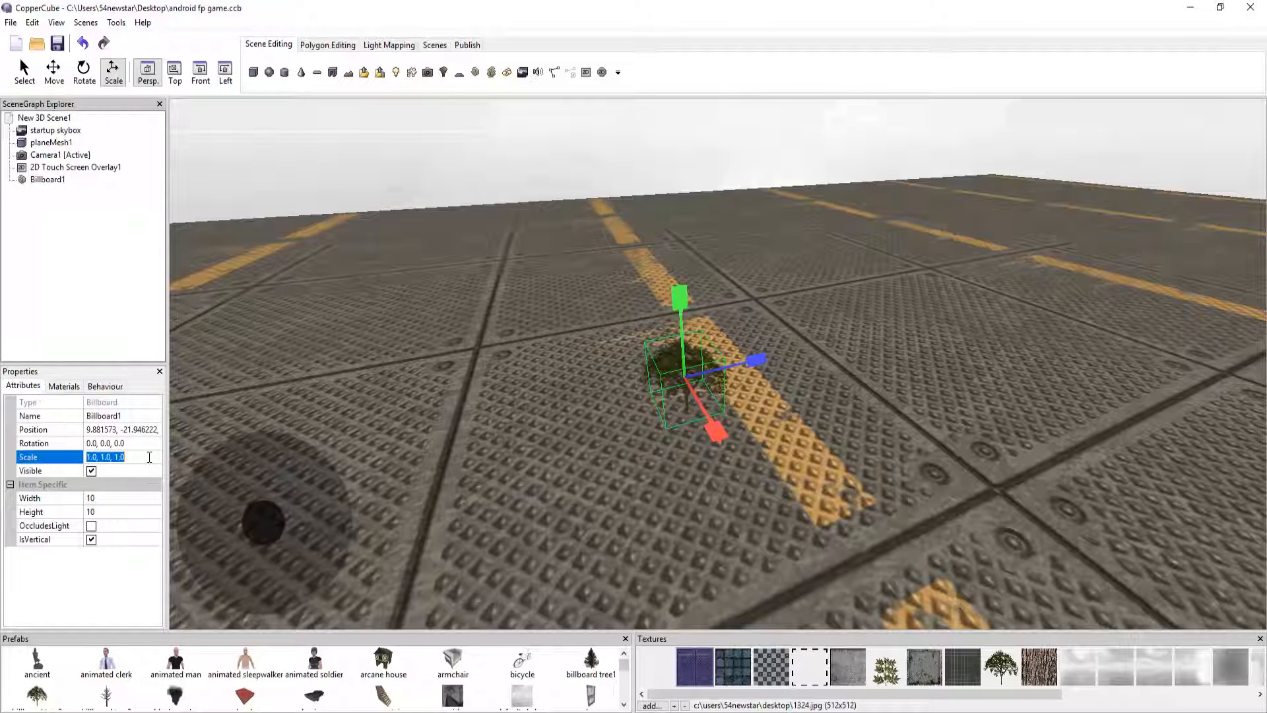
type("8,8,8")
key("Return")
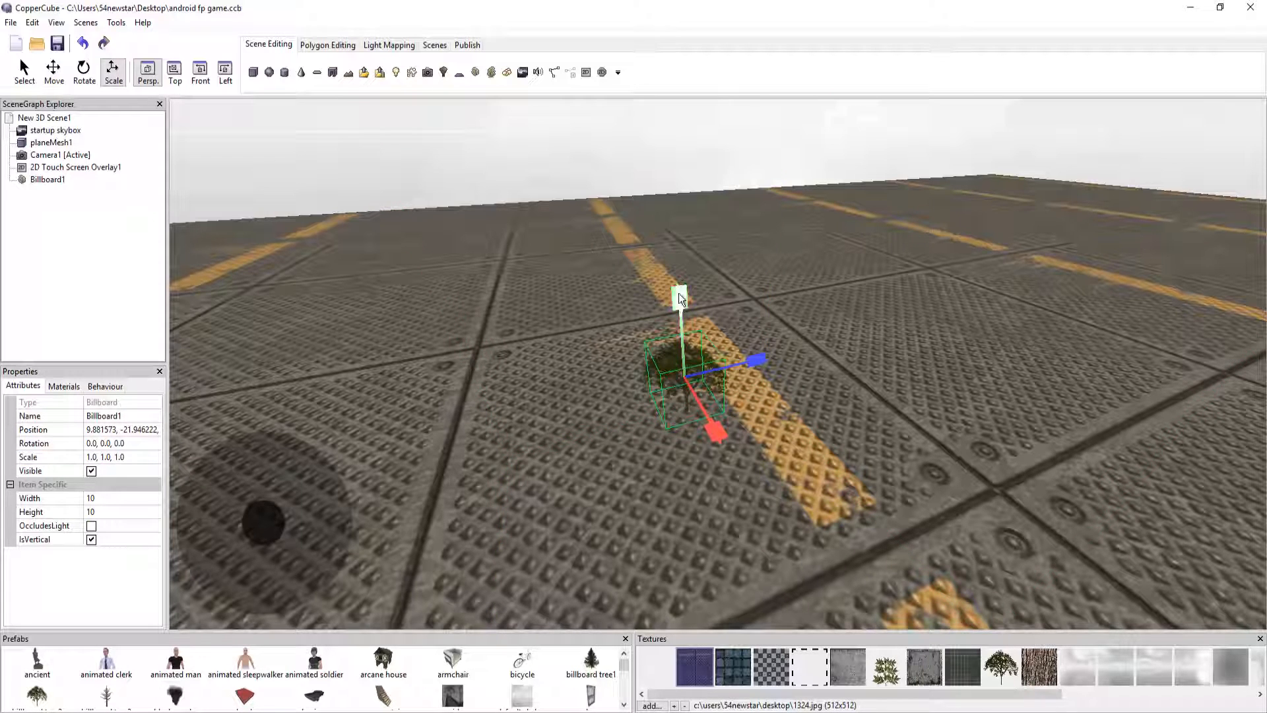
Enlarge the tree billboard to about 110 wide and 148 high, and raise it so its trunk stands on the ground plane
left_click_drag(678, 293, 680, 180)
left_click_drag(757, 365, 855, 348)
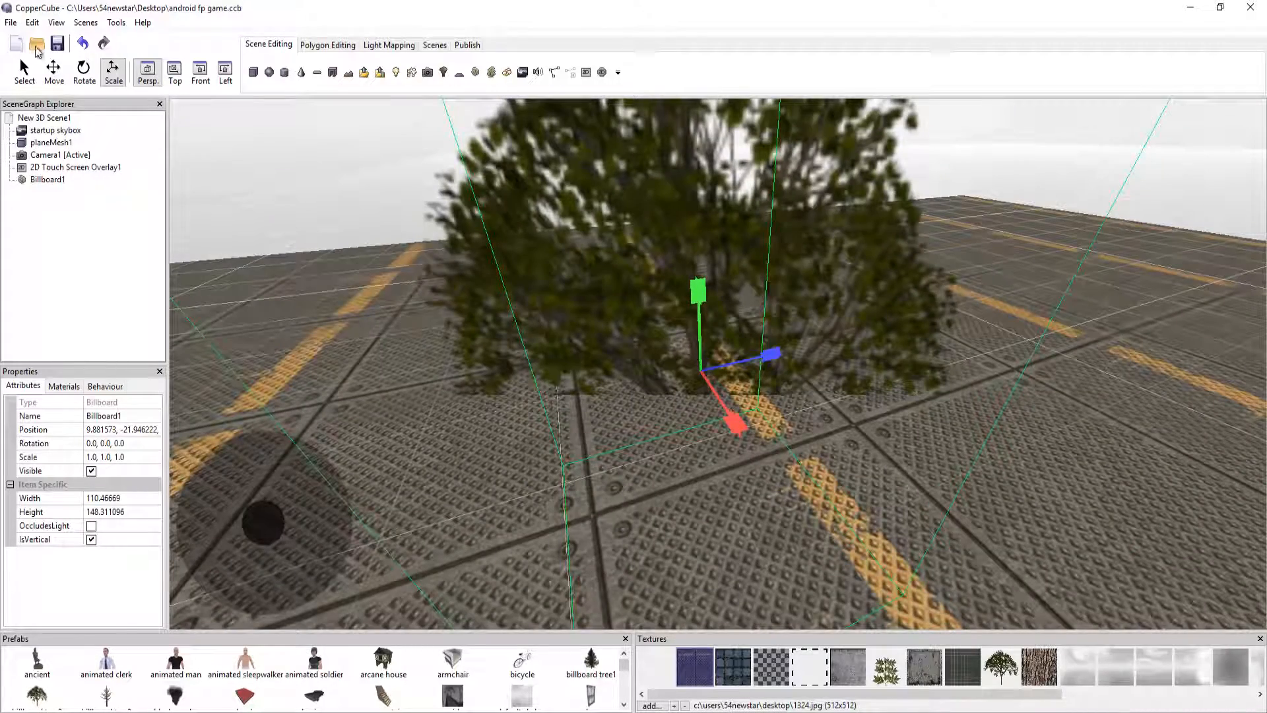
left_click(55, 68)
left_click_drag(698, 366, 710, 145)
scroll(714, 439, "down", 5)
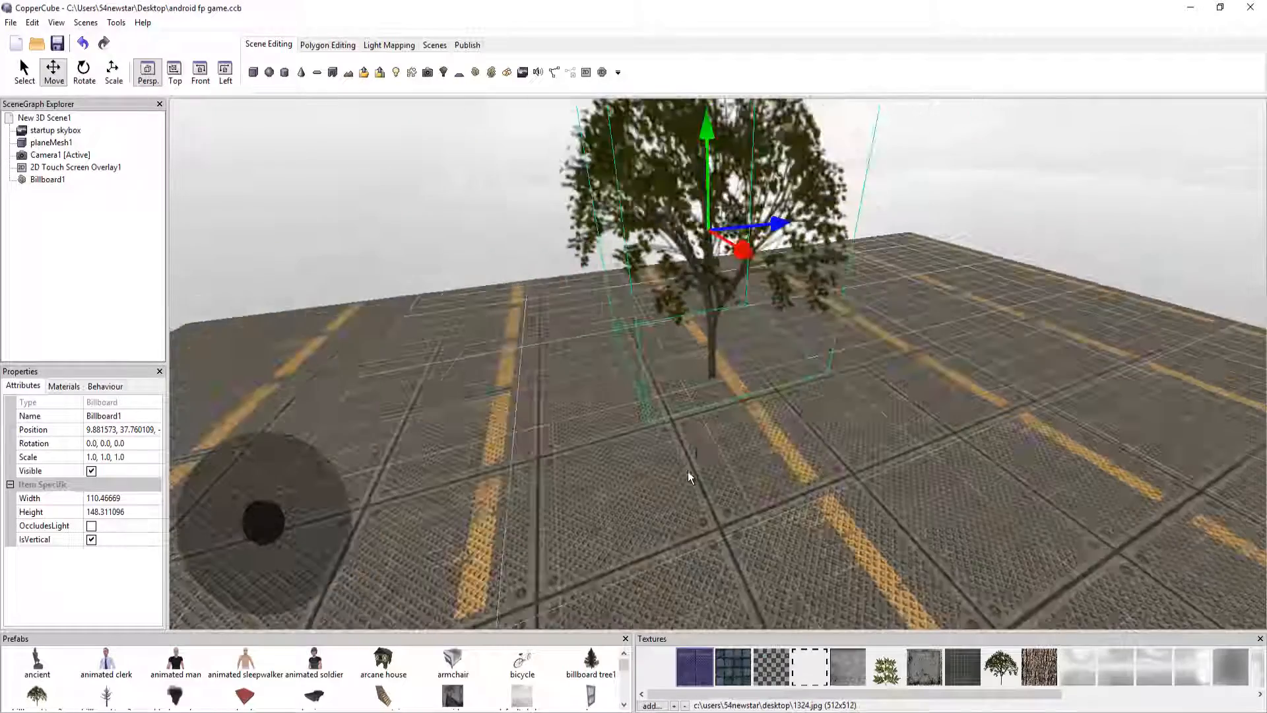
right_click_drag(687, 471, 633, 329)
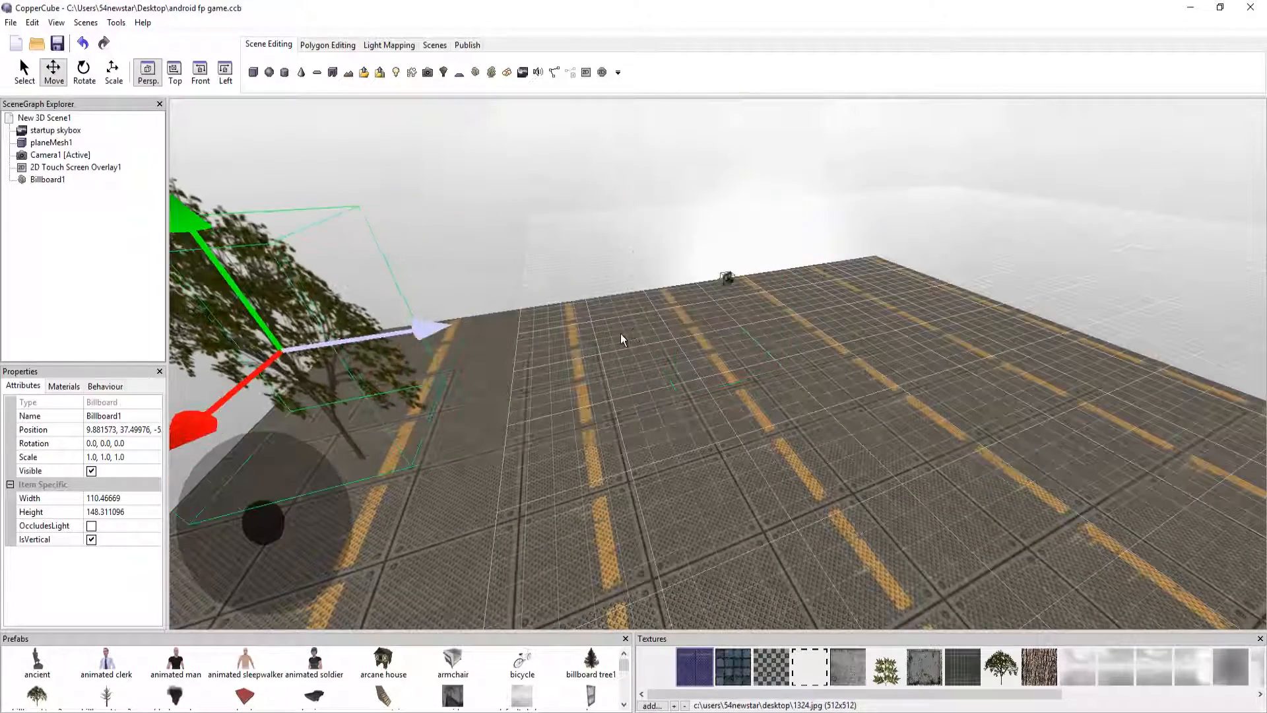
right_click_drag(614, 414, 696, 512)
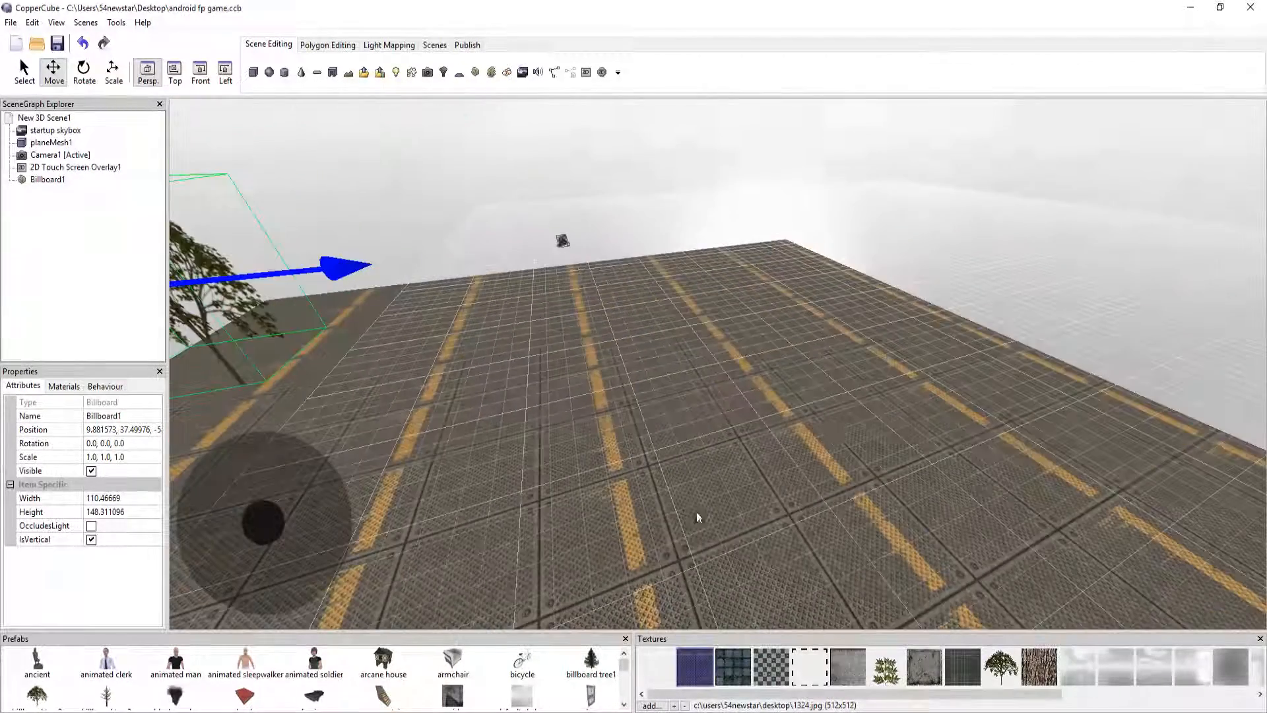
right_click_drag(770, 399, 739, 507)
scroll(739, 558, "up", 5)
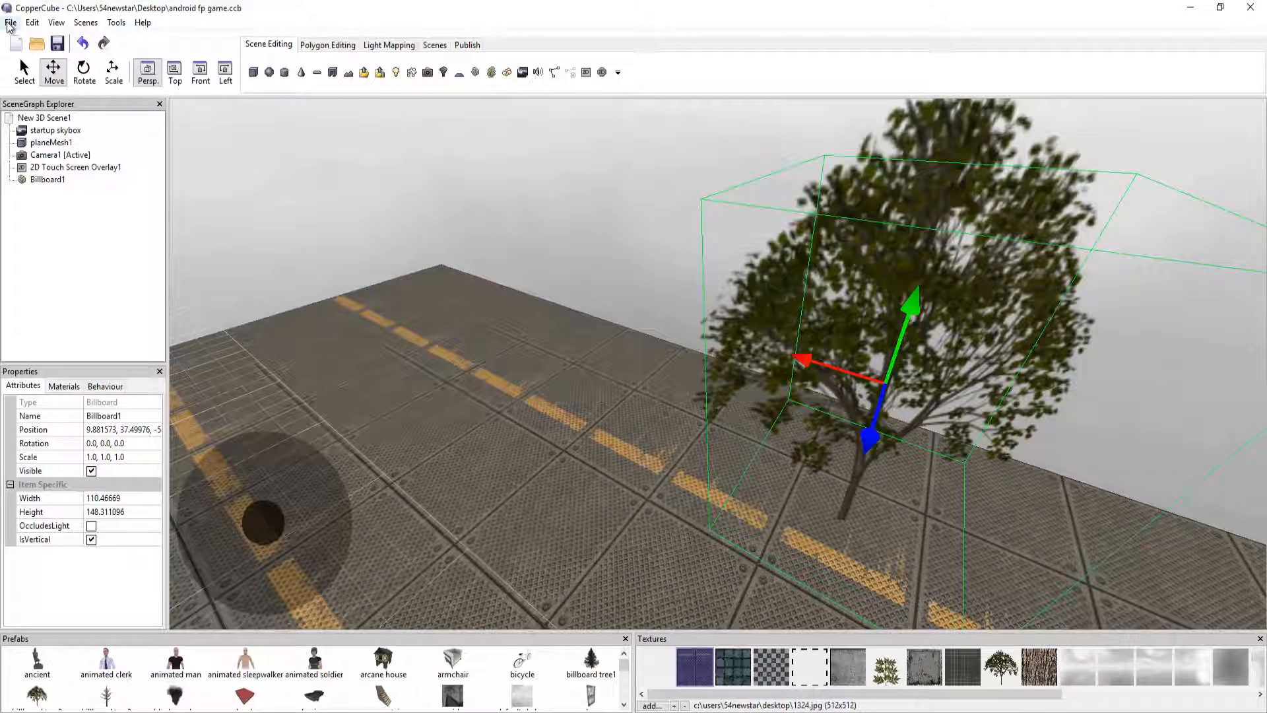
Publish the scene as an Android application (.apk) and close the publishing notice
left_click(466, 46)
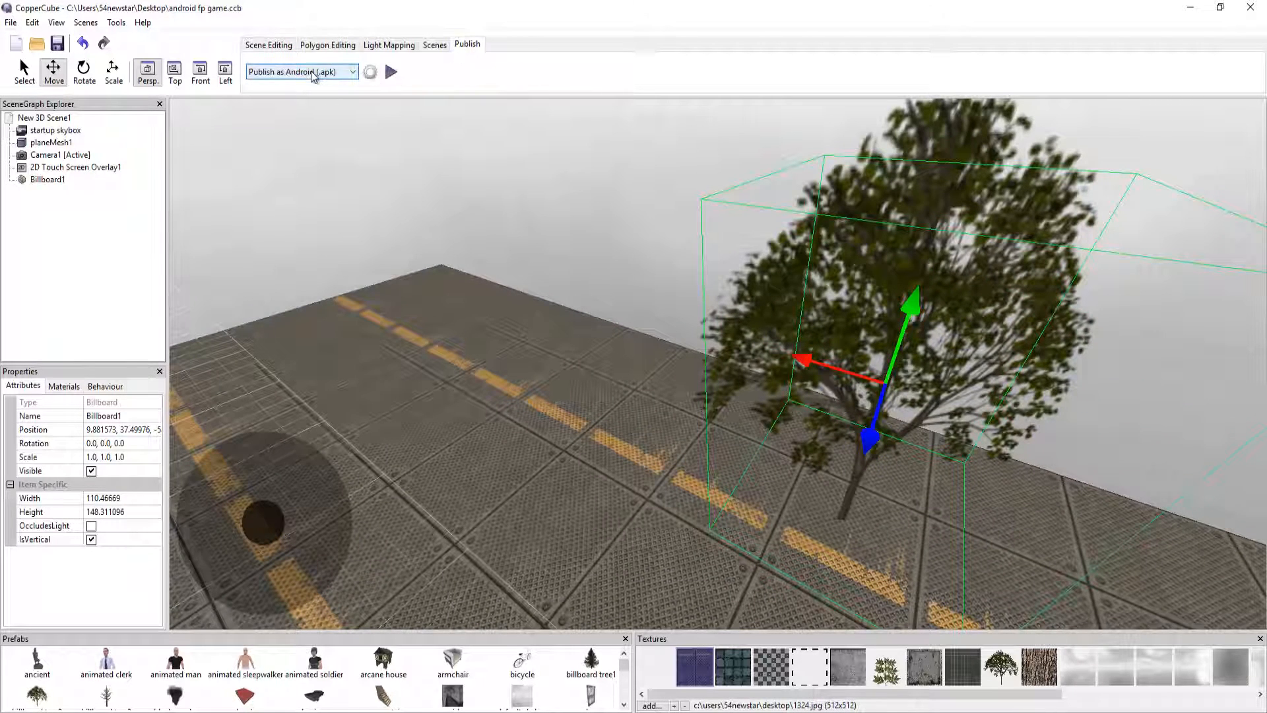
left_click(314, 75)
left_click(323, 127)
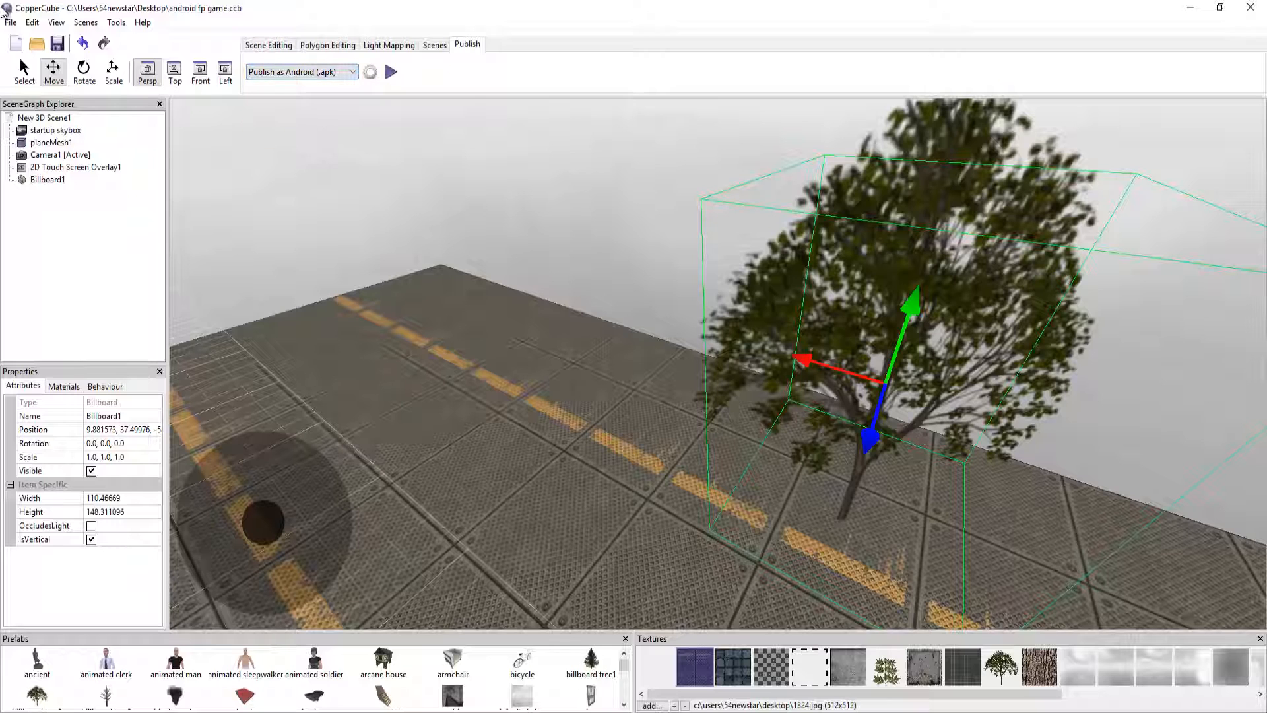
left_click(11, 22)
mouse_move(69, 127)
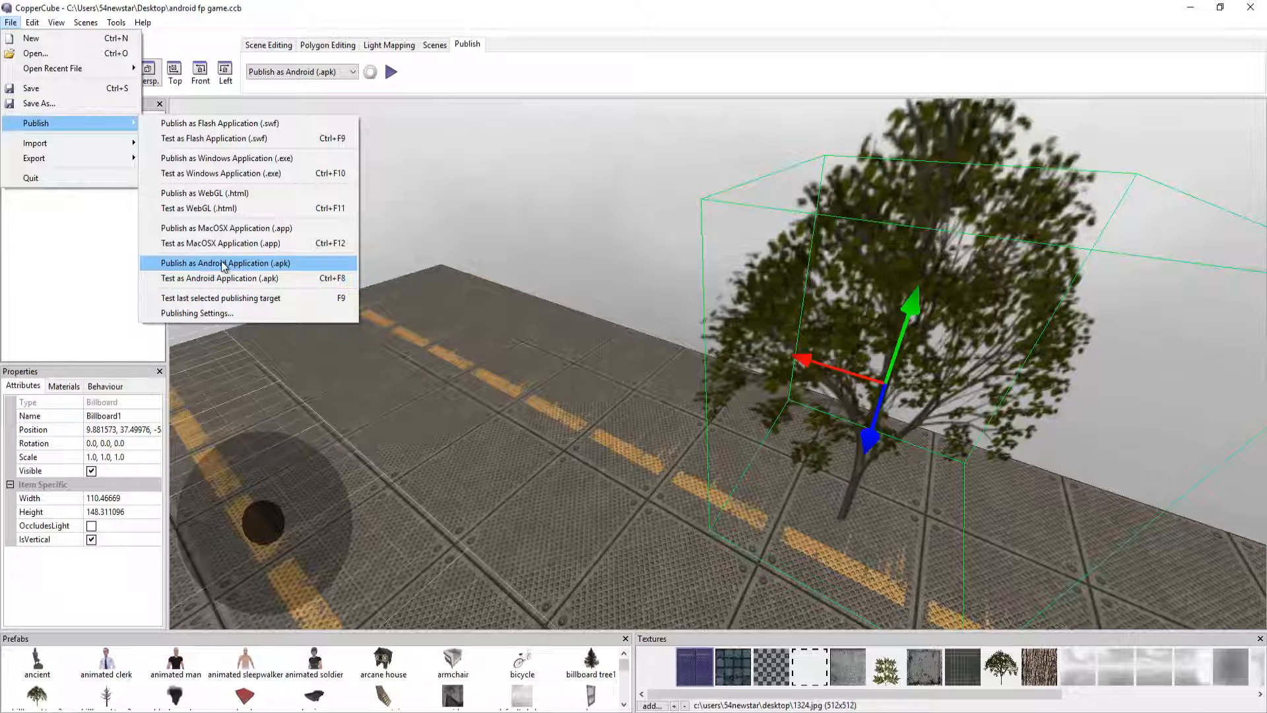
left_click(283, 268)
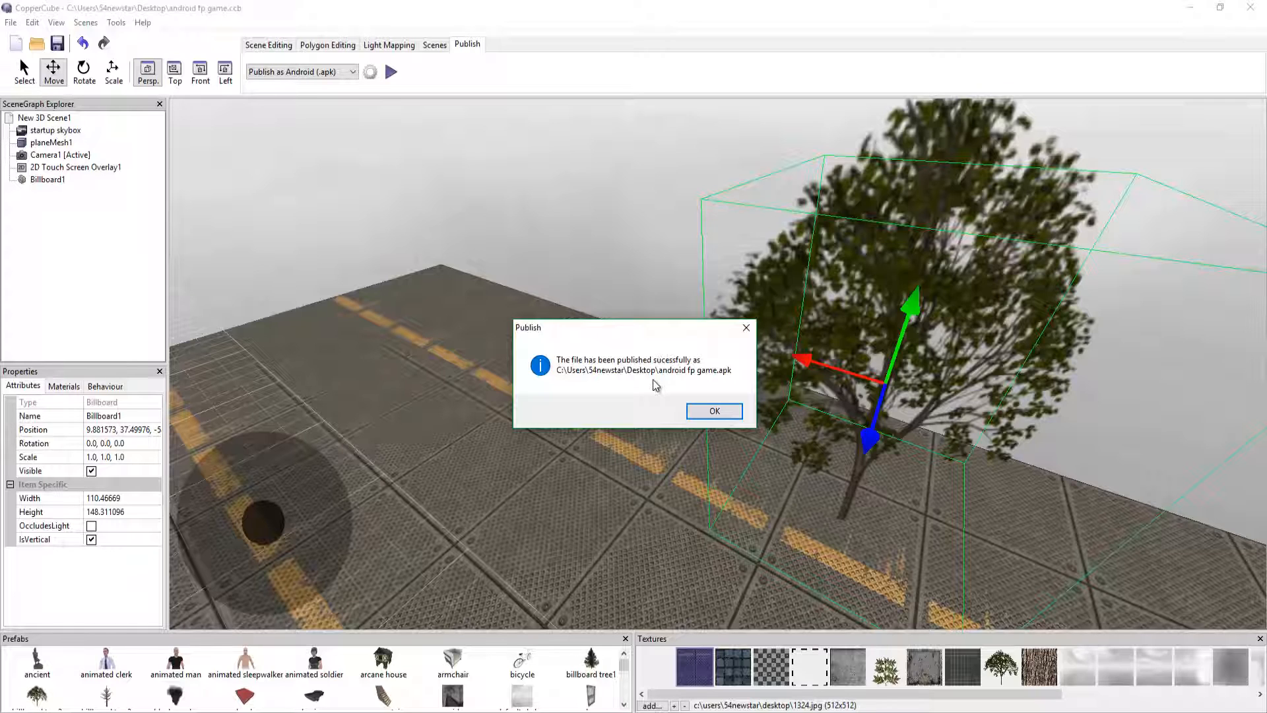
left_click(718, 416)
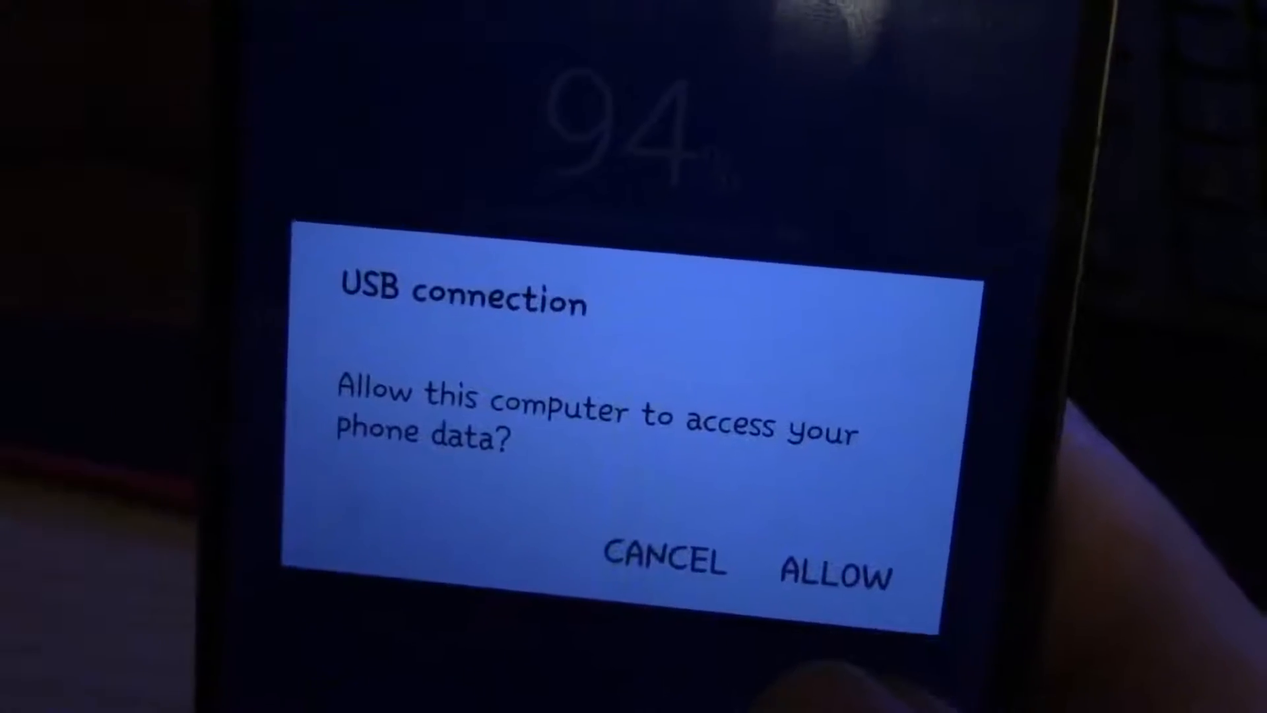
left_click(834, 580)
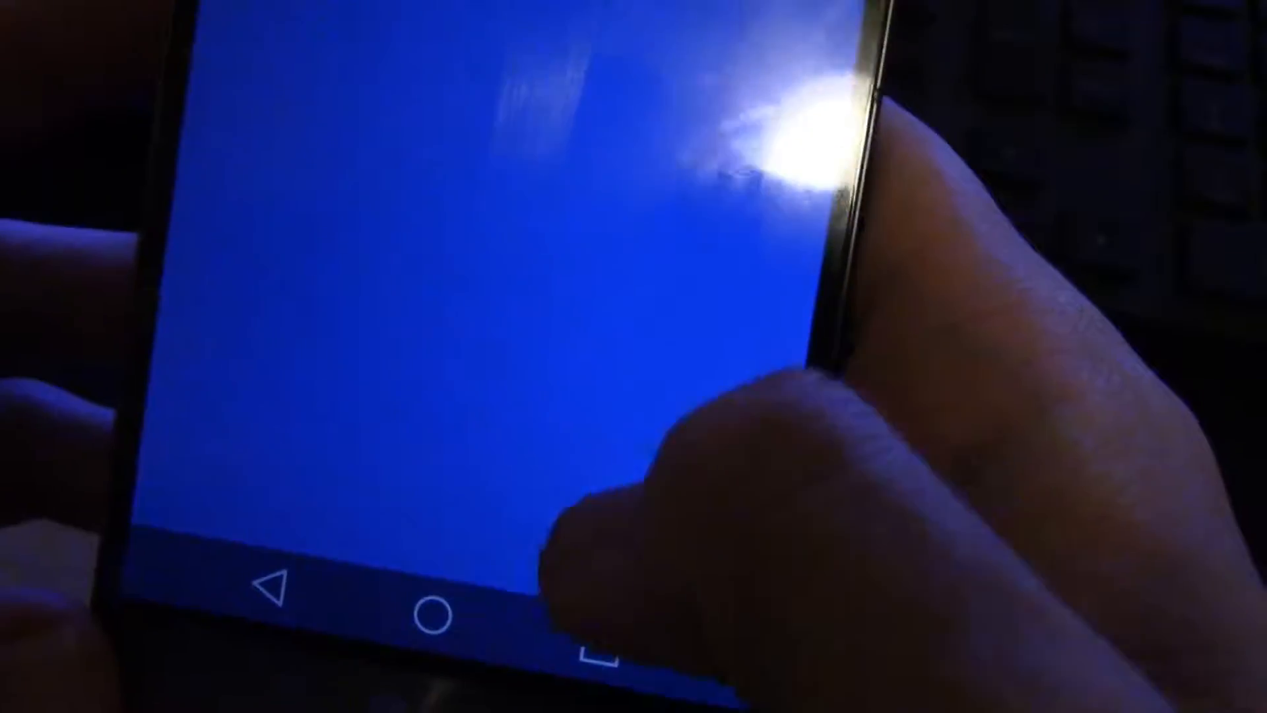
left_click(433, 612)
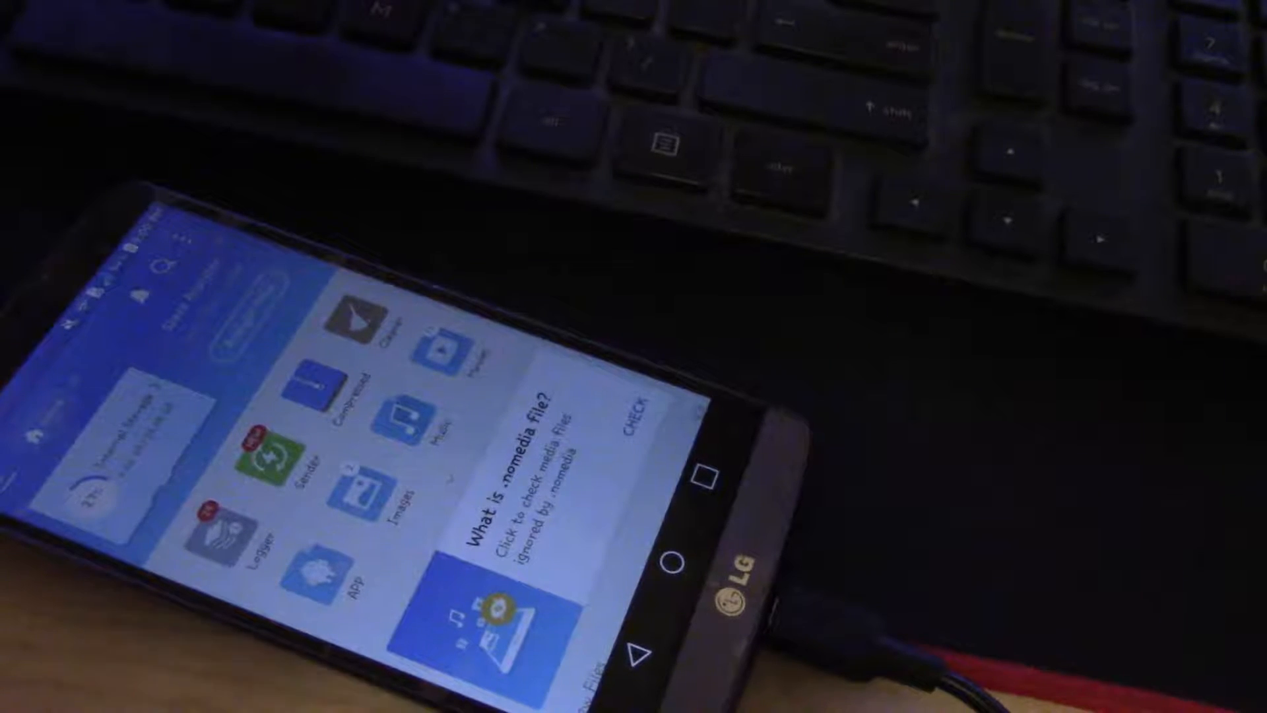
left_click_drag(132, 277, 396, 409)
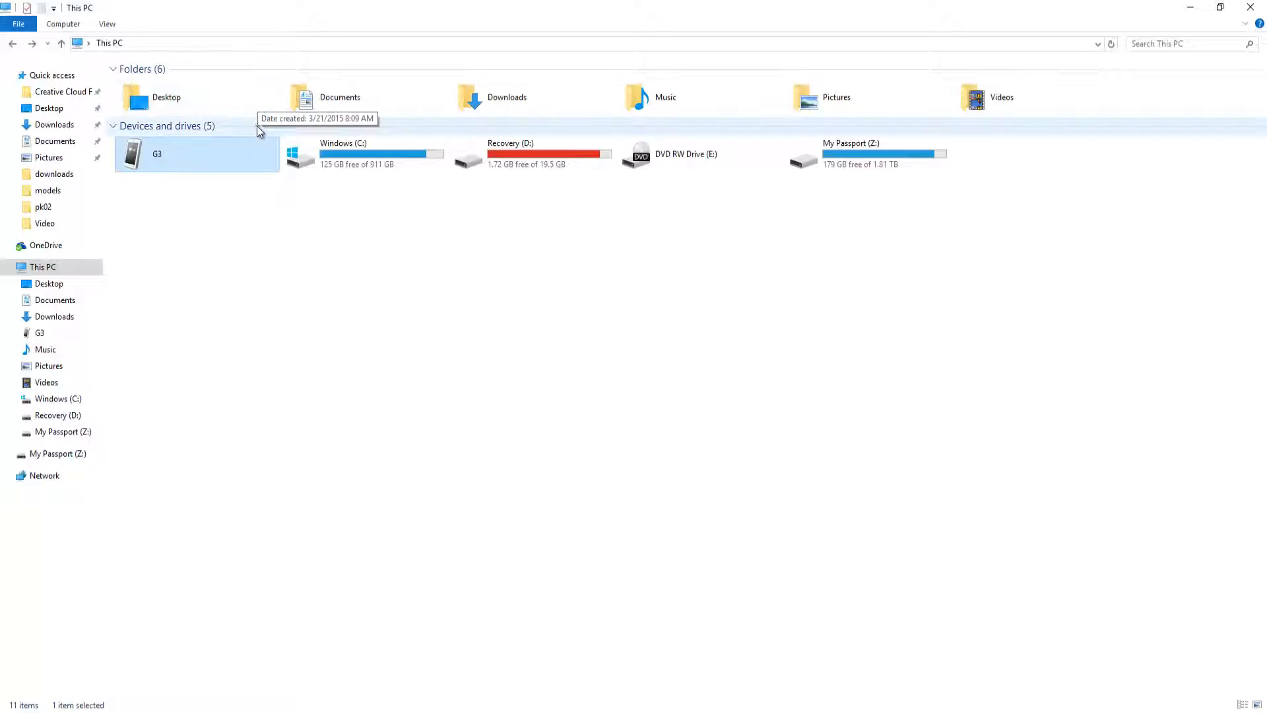
In File Explorer, paste the copied android fp game.apk into the G3 phone's internal storage, replacing the existing file, and close the window
double_click(227, 149)
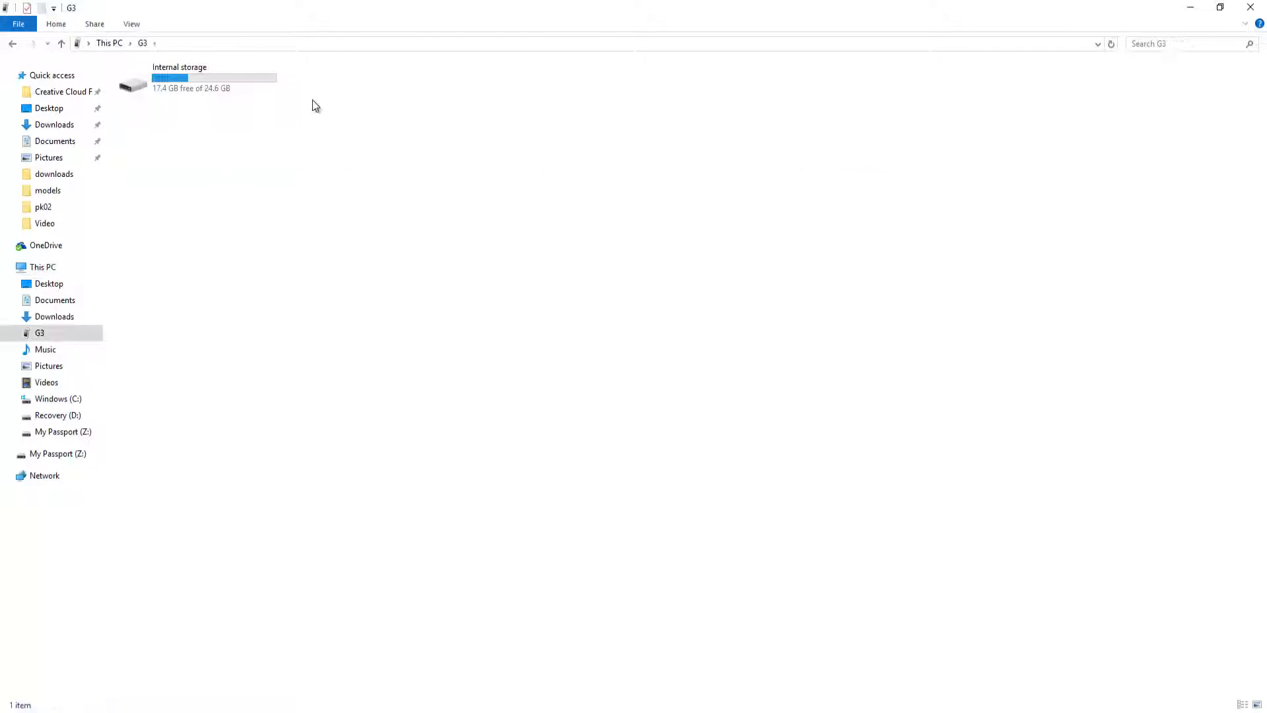
double_click(200, 78)
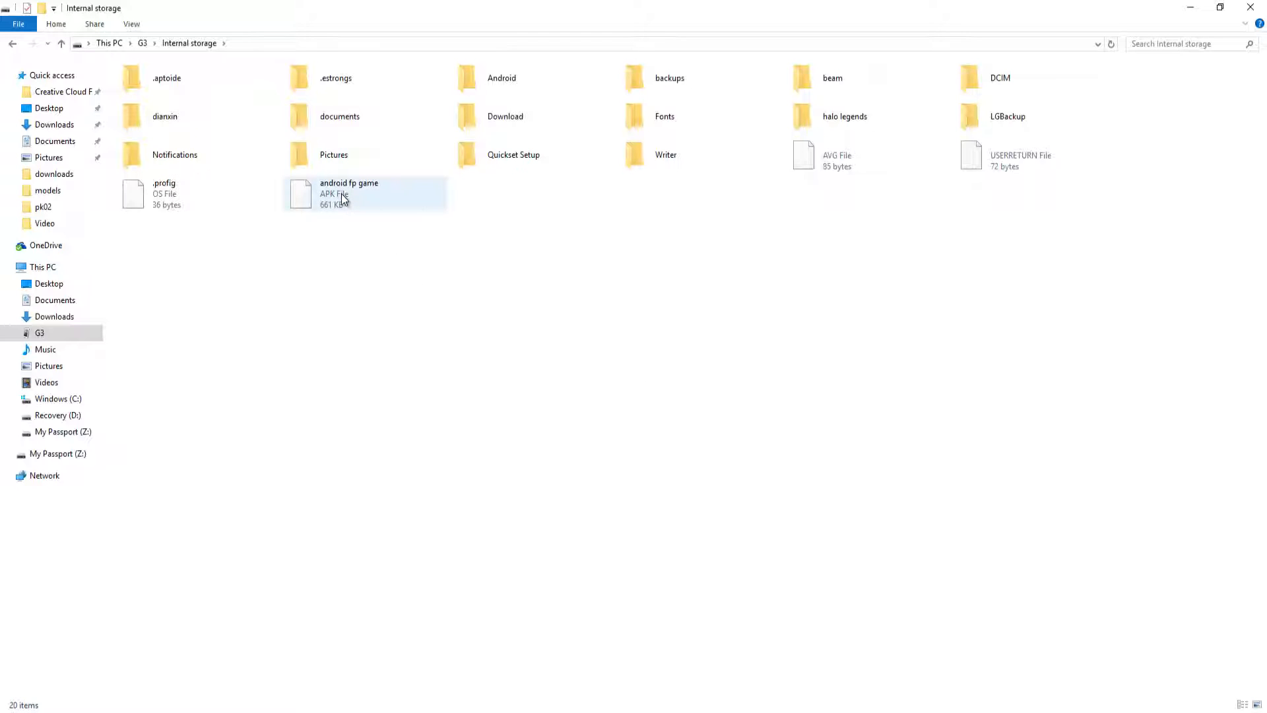
left_click(346, 195)
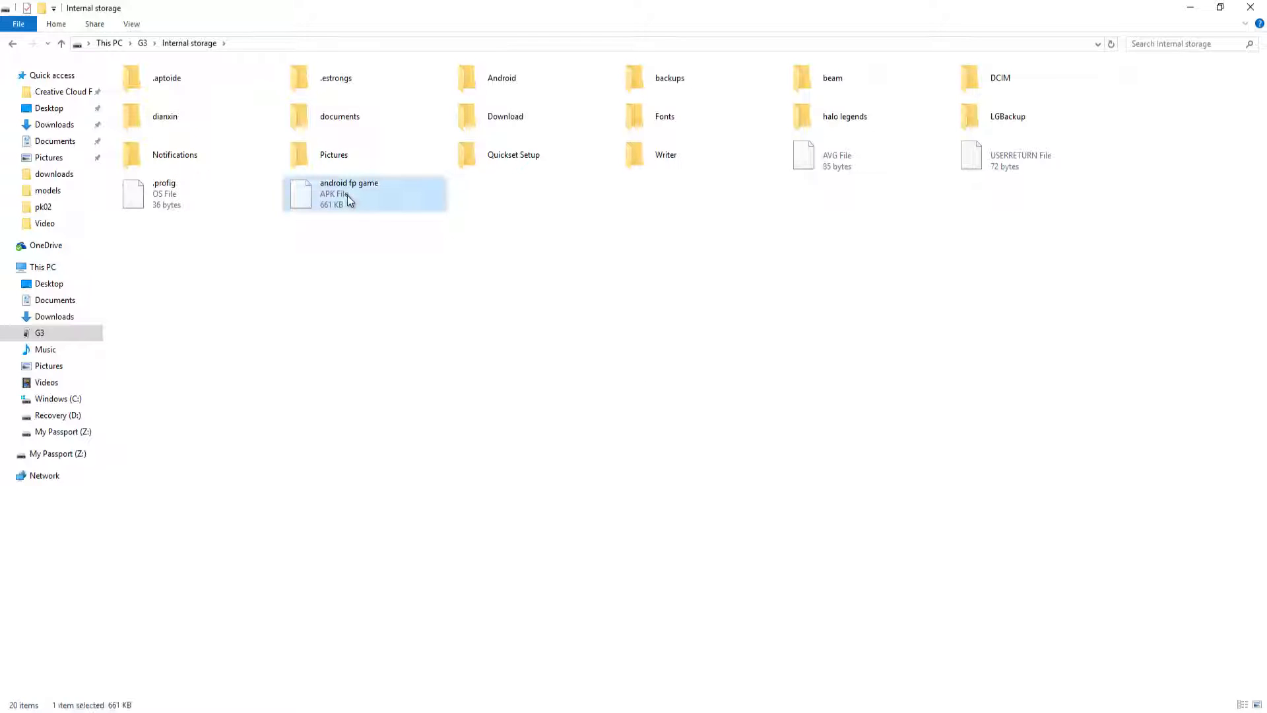
key("ctrl+v")
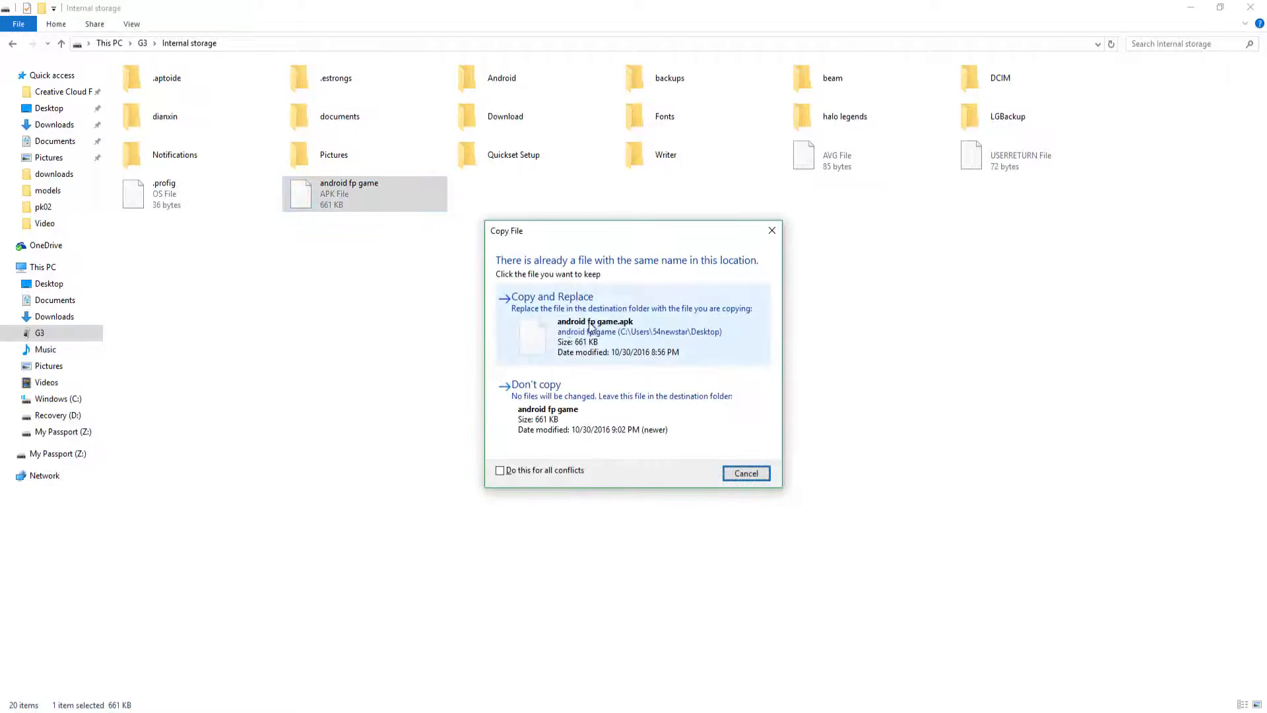
left_click(608, 350)
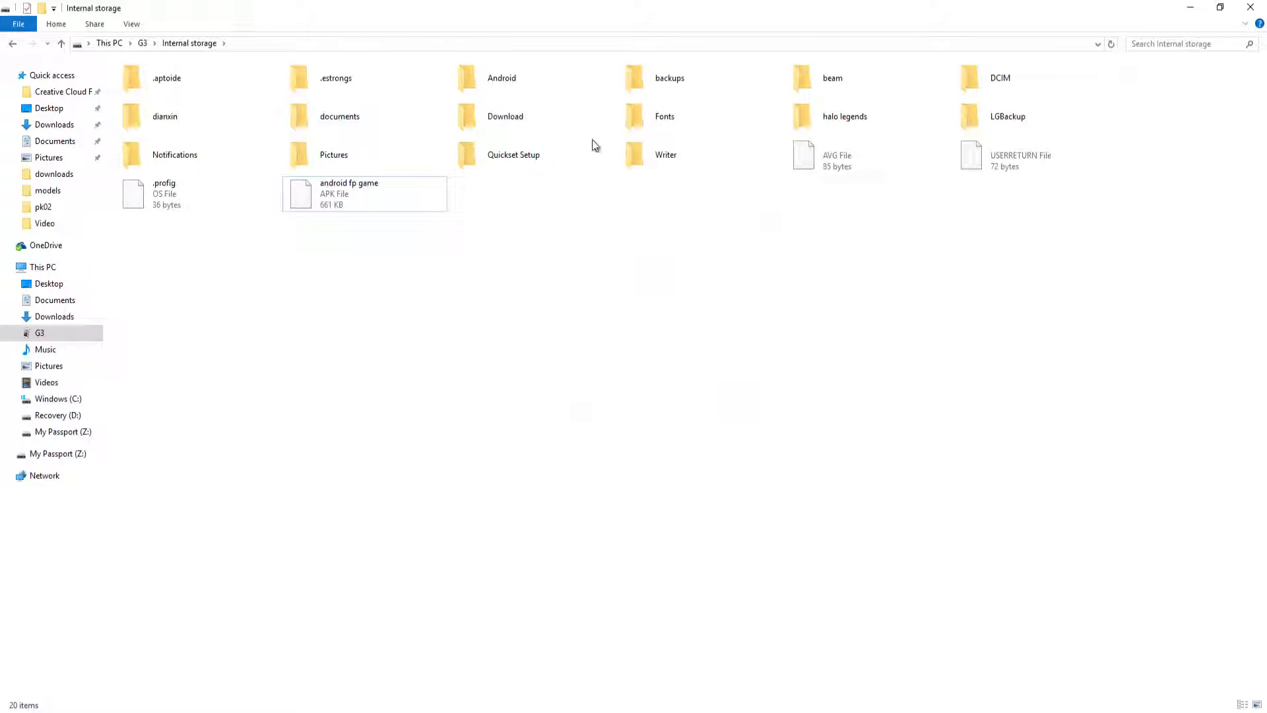
left_click(1252, 8)
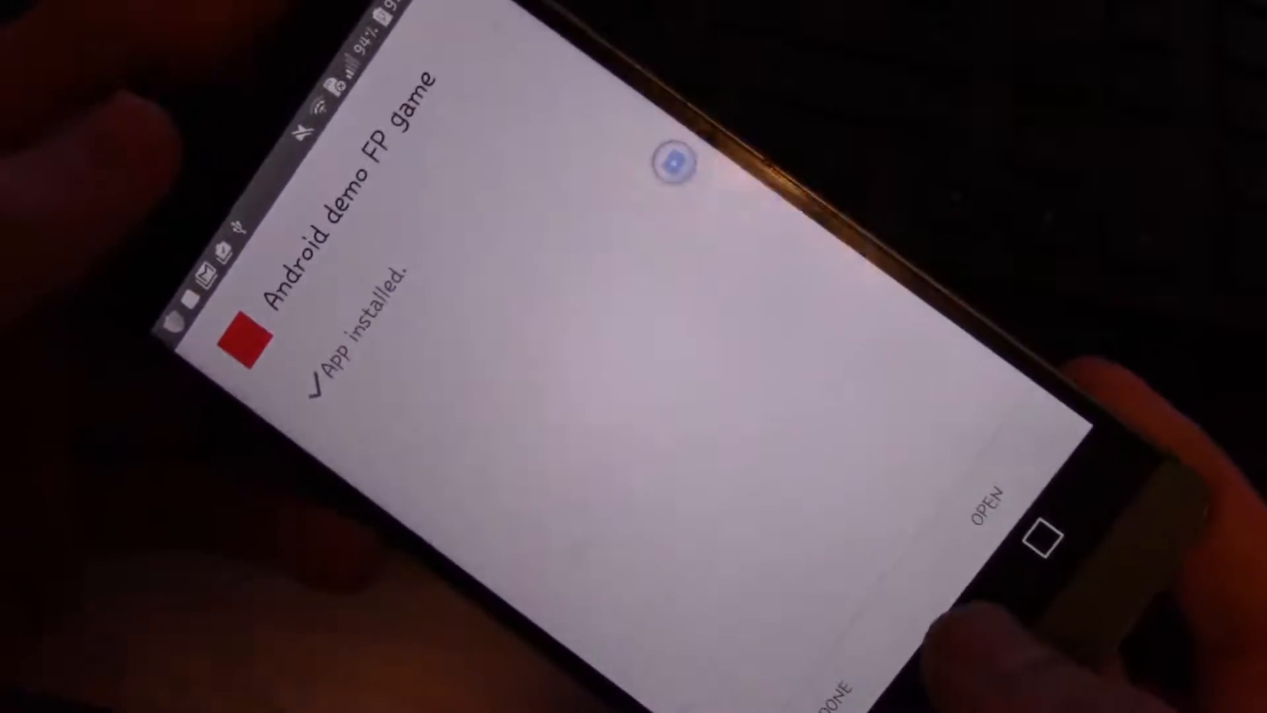
left_click(1002, 518)
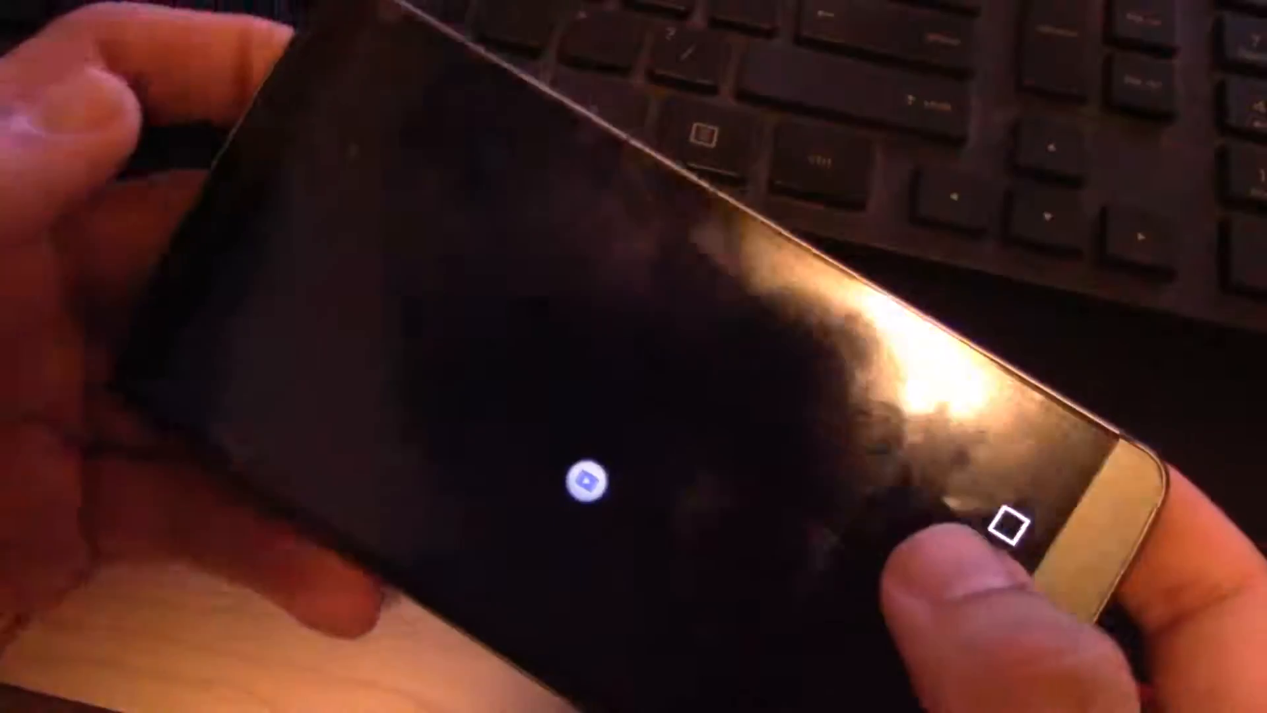